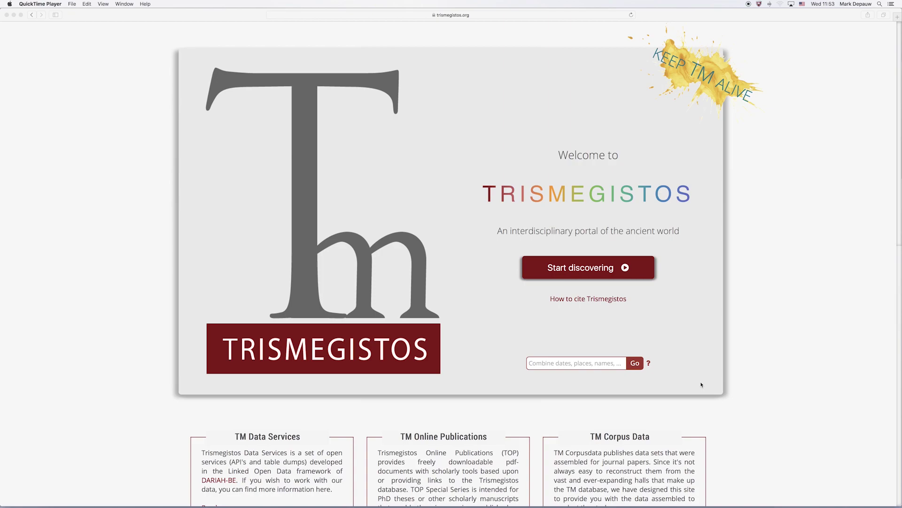
# - Search the Trismegistos portal for texts from "Oxyrhynchus"
pyautogui.click(557, 365)
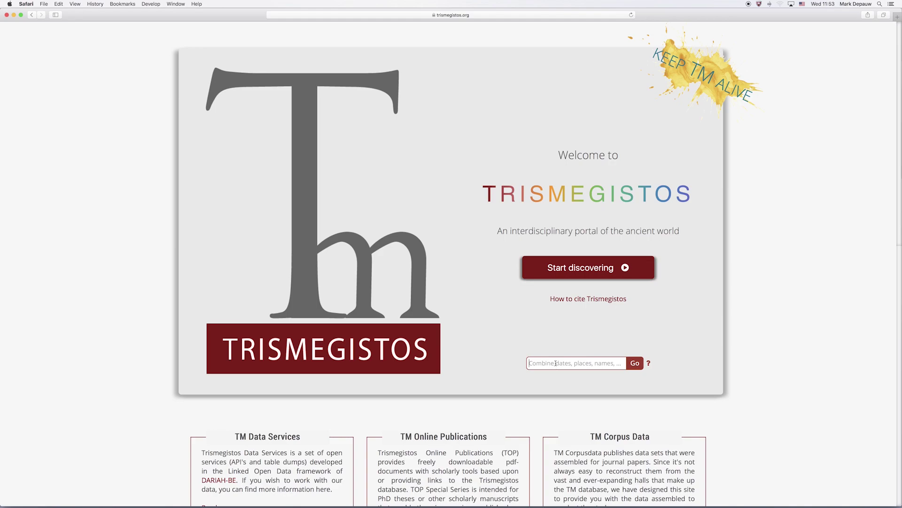
pyautogui.write('Oxyrhynchus')
pyautogui.press('Return')
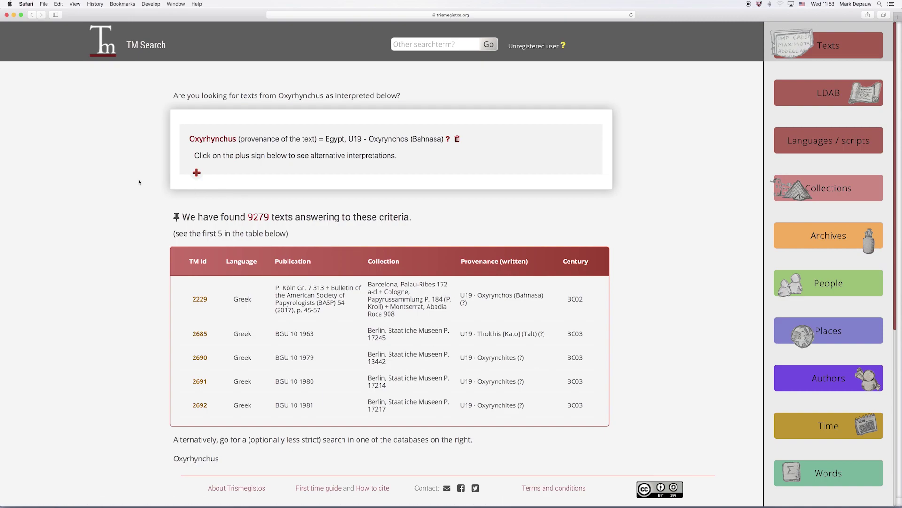
# - Return to the home page and search again with the place name spelled "Oxyrhynchos"
pyautogui.click(31, 16)
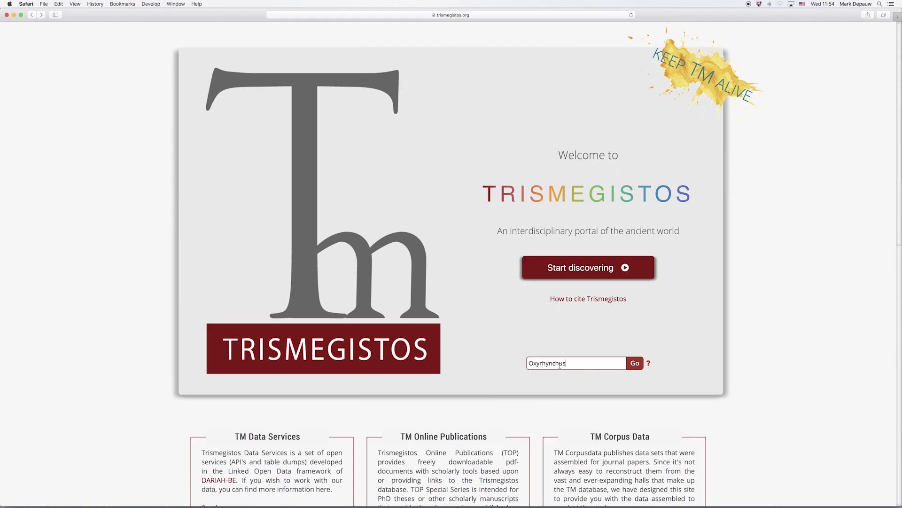
pyautogui.moveTo(559, 365); pyautogui.dragTo(571, 364)
pyautogui.write('os')
pyautogui.press('Return')
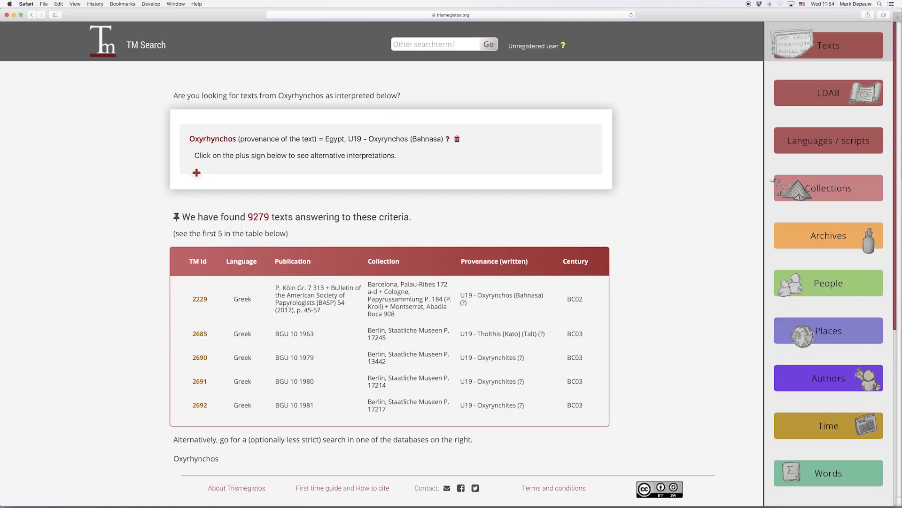
# - Return to the home page and search for the place under the spelling "Oxyrynchos"
pyautogui.click(31, 15)
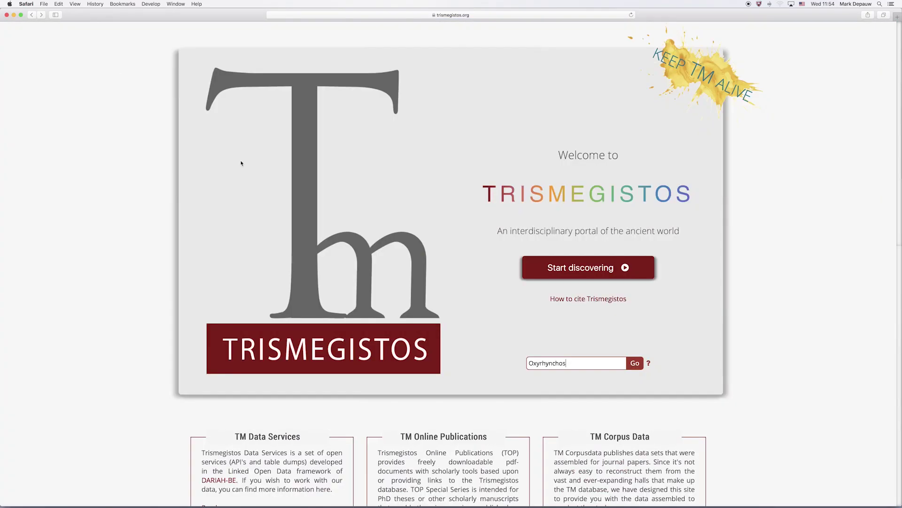
pyautogui.click(543, 364)
pyautogui.press('Delete')
pyautogui.press('Return')
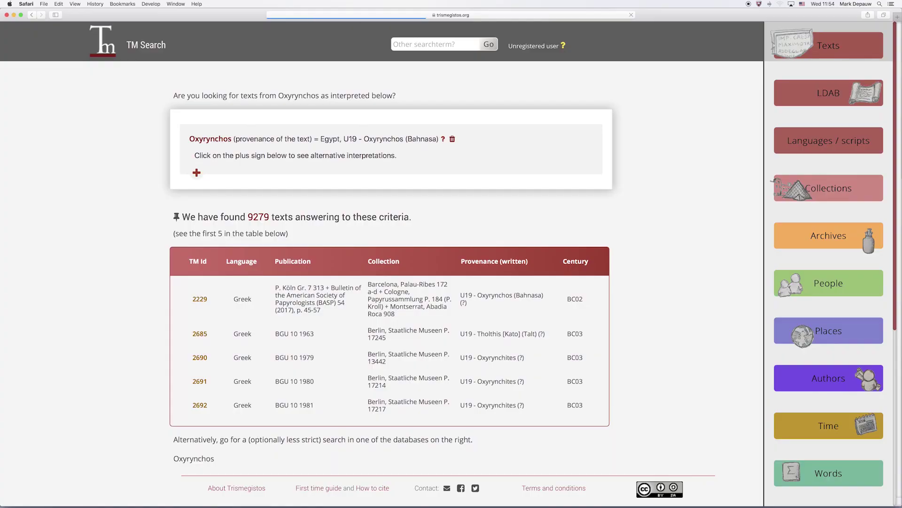
# - Go back to the home page and run the place search with the spelling "Oxyrynchus"
pyautogui.click(32, 15)
pyautogui.click(556, 363)
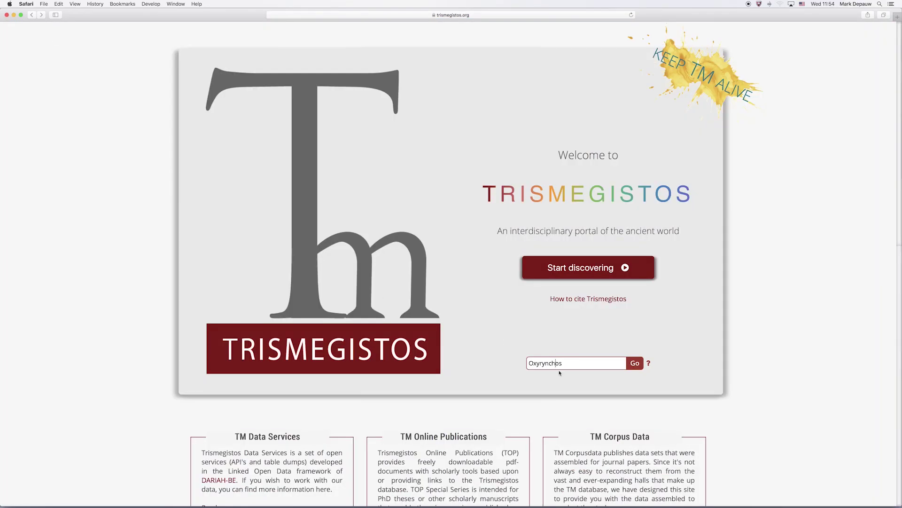
pyautogui.press('Delete')
pyautogui.write('u')
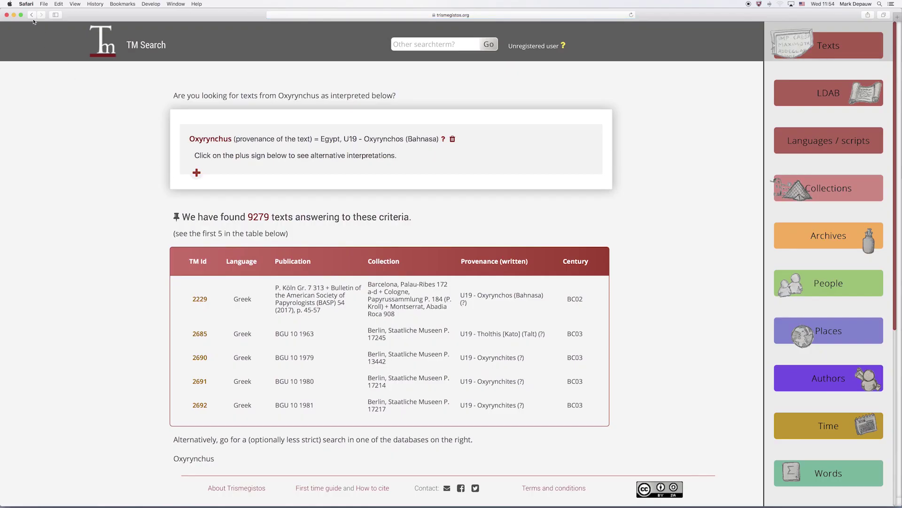
# - Search from the home page for the misspelled "Oxyrunchus" and open the suggested alternative "Oxyrynchus"
pyautogui.click(32, 15)
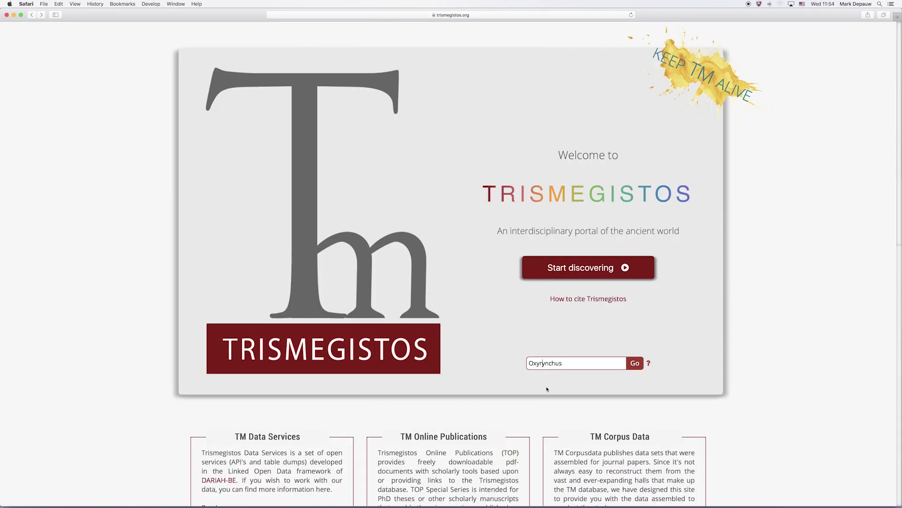
pyautogui.click(545, 363)
pyautogui.press('BackSpace')
pyautogui.write('u')
pyautogui.press('Return')
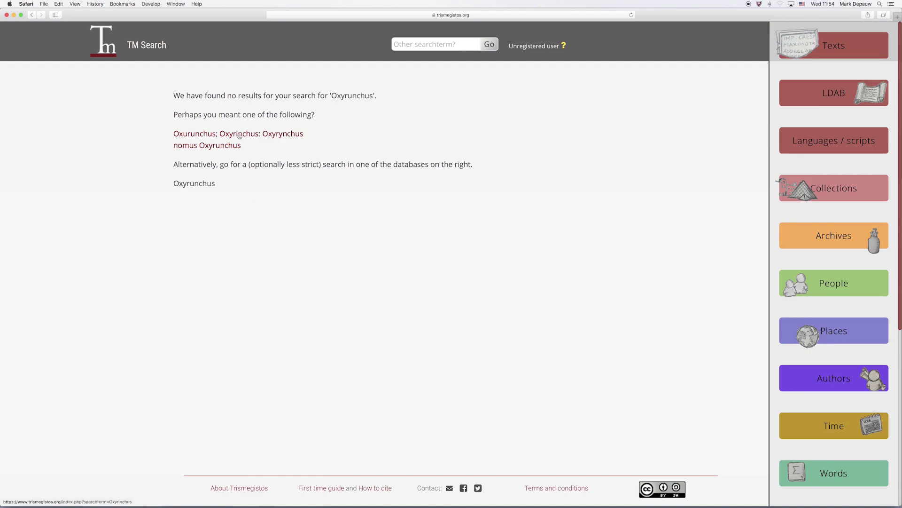
pyautogui.click(277, 135)
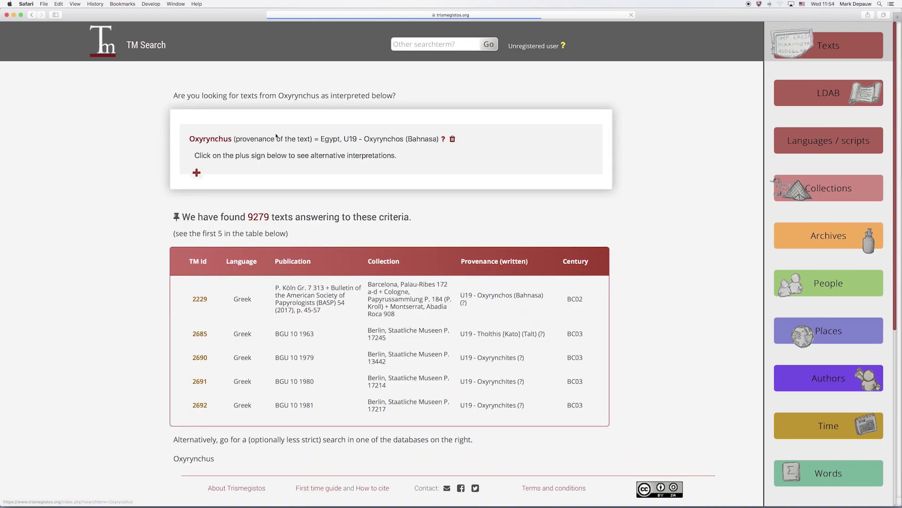
# - Return to the home page and replace the query with the editor name "Wilcken" to search for texts edited by him
pyautogui.click(31, 16)
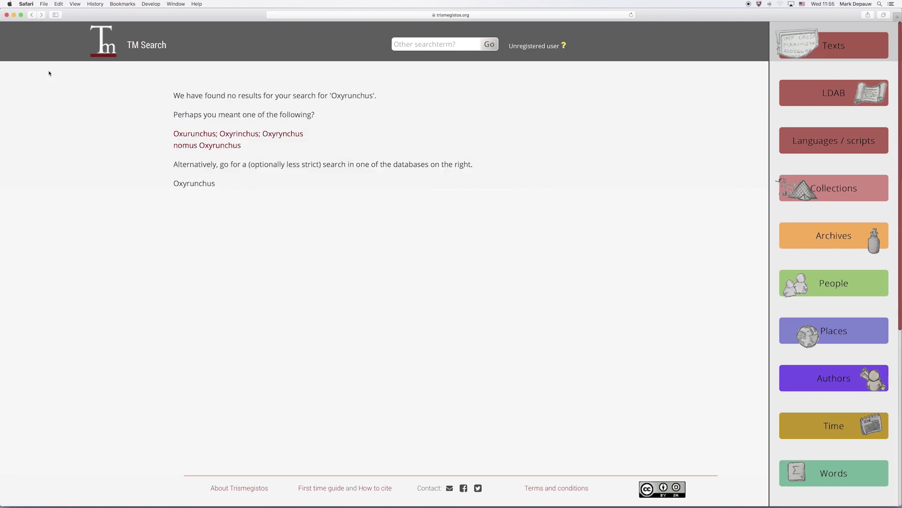
pyautogui.click(30, 16)
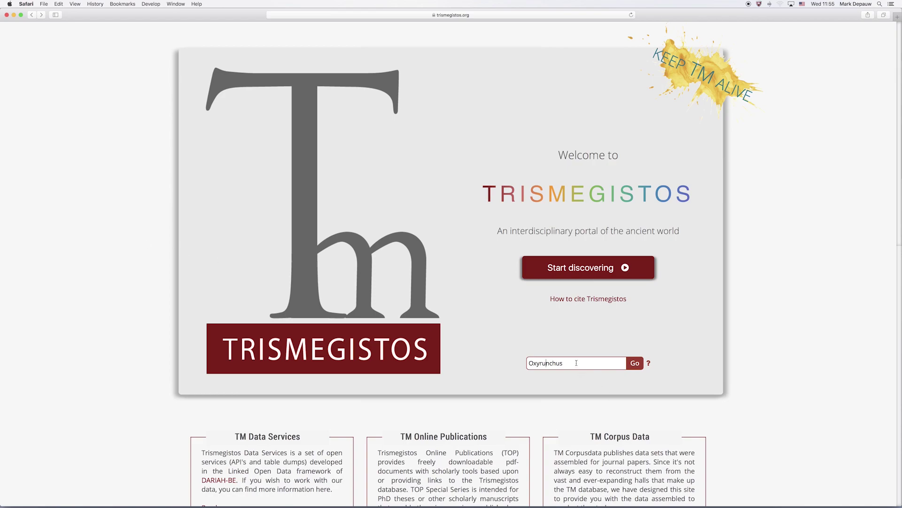
pyautogui.moveTo(576, 363); pyautogui.dragTo(475, 353)
pyautogui.write('Wilcken')
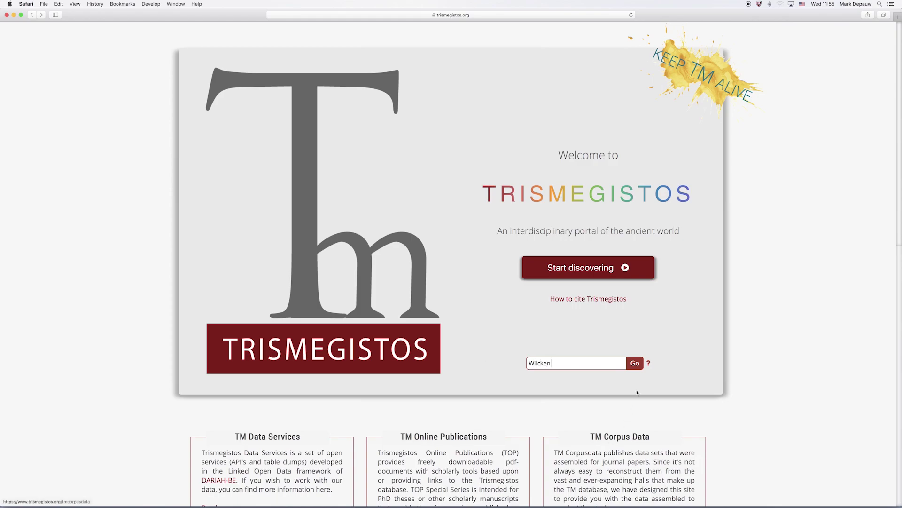
pyautogui.click(636, 367)
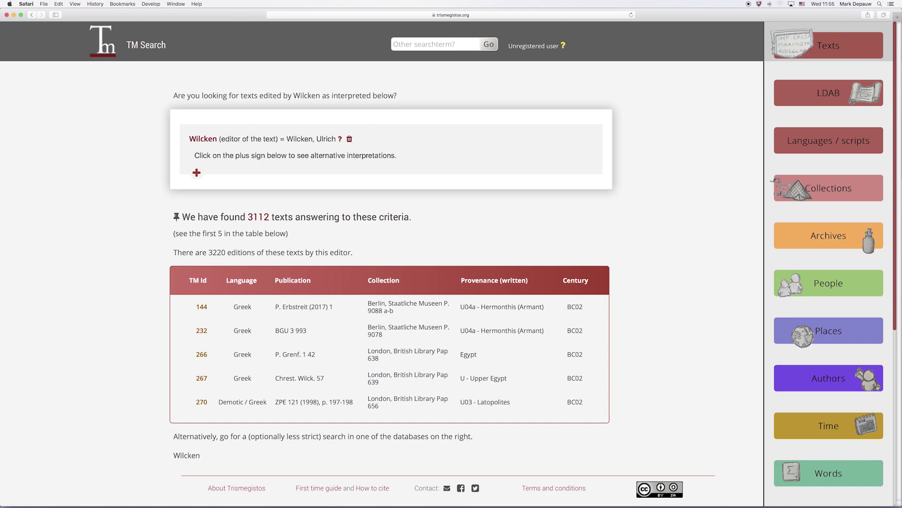
# - Return to the home page and search for texts by the date range "AD 100 - 150" instead of the editor
pyautogui.click(31, 15)
pyautogui.moveTo(560, 365); pyautogui.dragTo(505, 362)
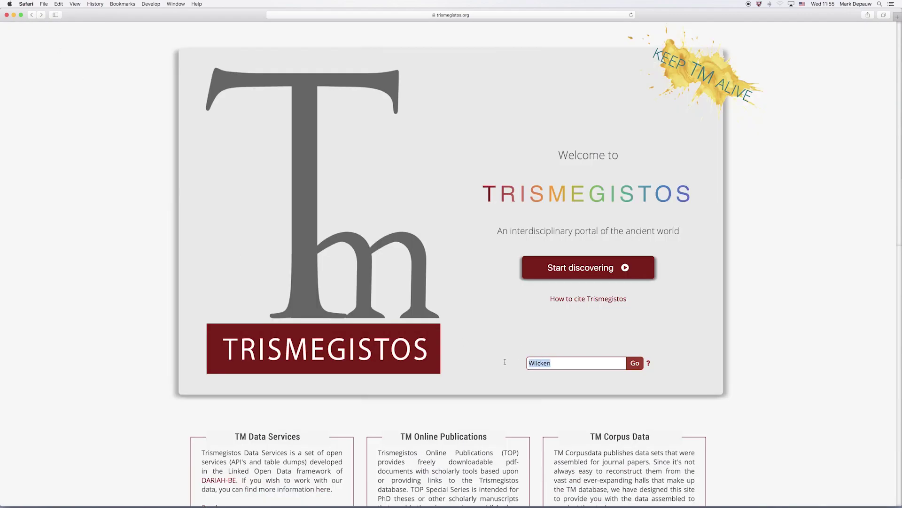
pyautogui.write('Ad 100 - 150')
pyautogui.write('D')
pyautogui.press('Delete')
pyautogui.press('Return')
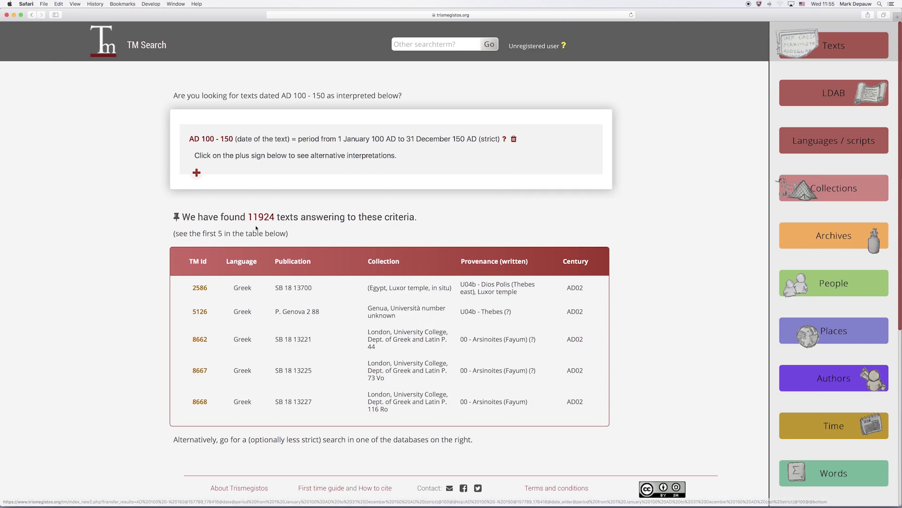
# - Add "Oxyrhynchus" after the date range in the home page query and run the combined search
pyautogui.click(32, 15)
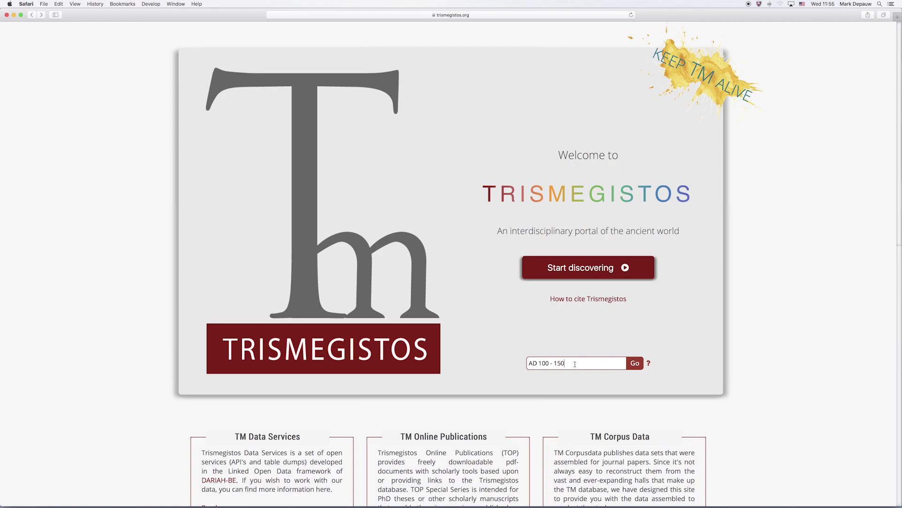
pyautogui.write('Oxyrhynchus')
pyautogui.press('Return')
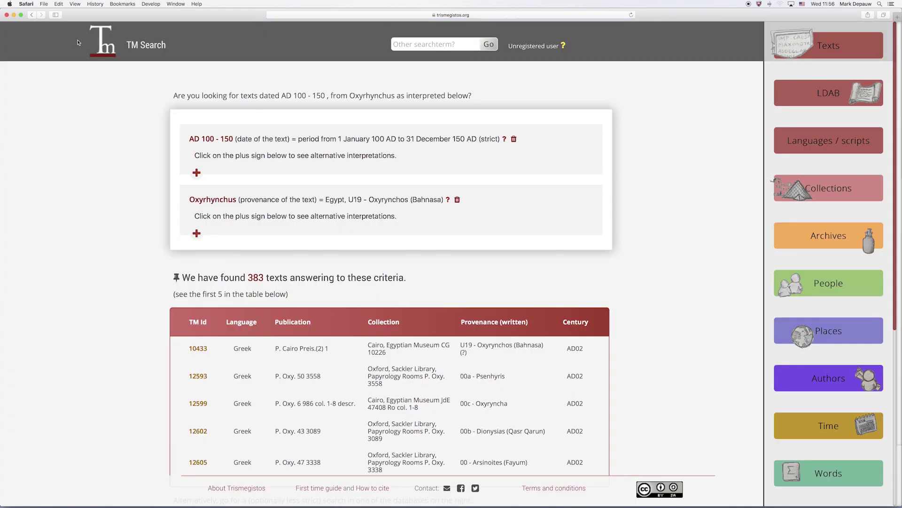
# - Reorder the home page query to "Oxyrhynchus AD 100 - 150", with the place before the date, and search again
pyautogui.click(32, 16)
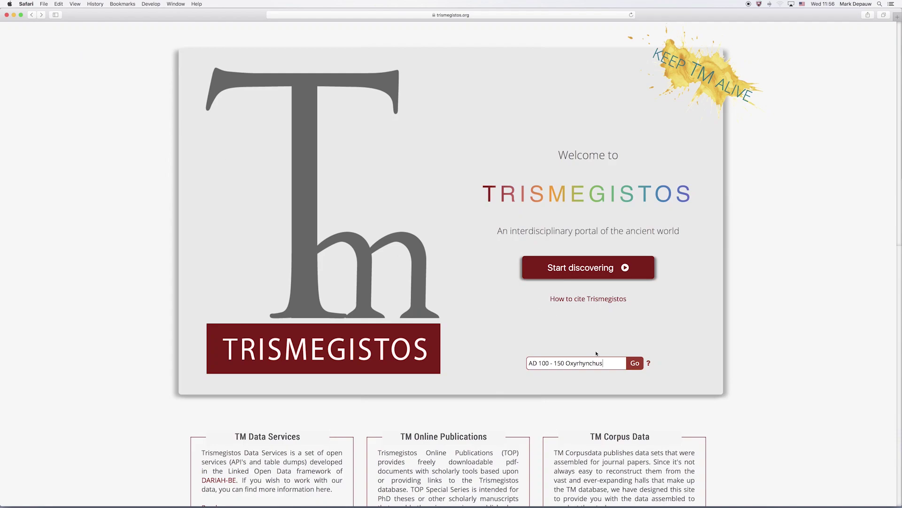
pyautogui.moveTo(566, 363); pyautogui.dragTo(604, 362)
pyautogui.press('super+c')
pyautogui.press('BackSpace')
pyautogui.press('super+v')
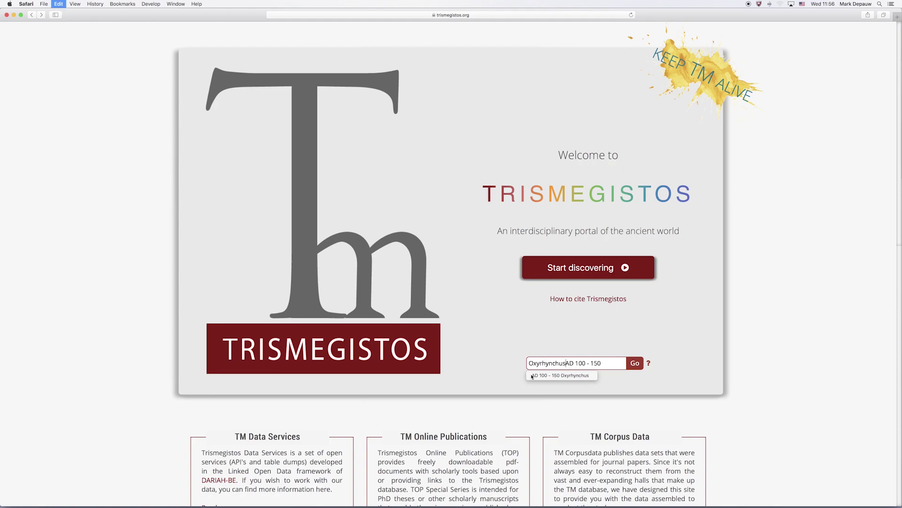
pyautogui.press('Return')
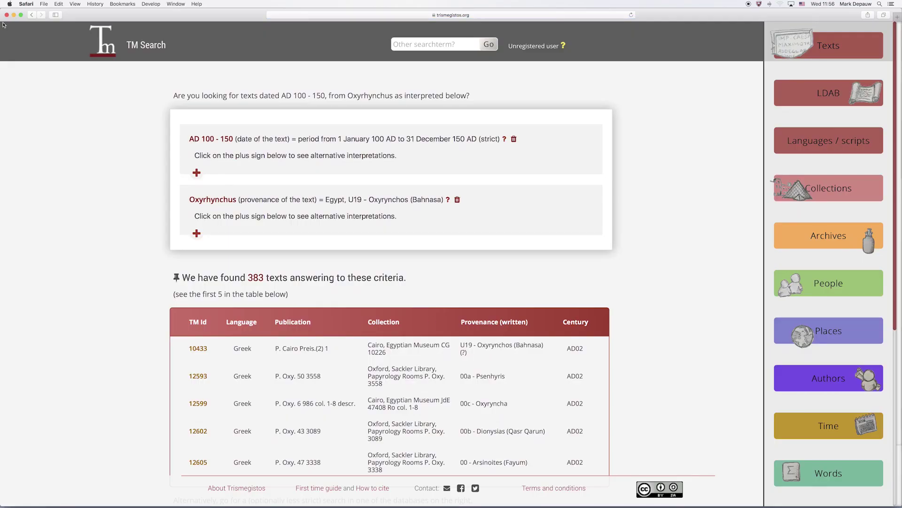
# - Change the era in the home page query from AD to CE and search for "Oxyrhynchus CE 100 - 150"
pyautogui.click(31, 15)
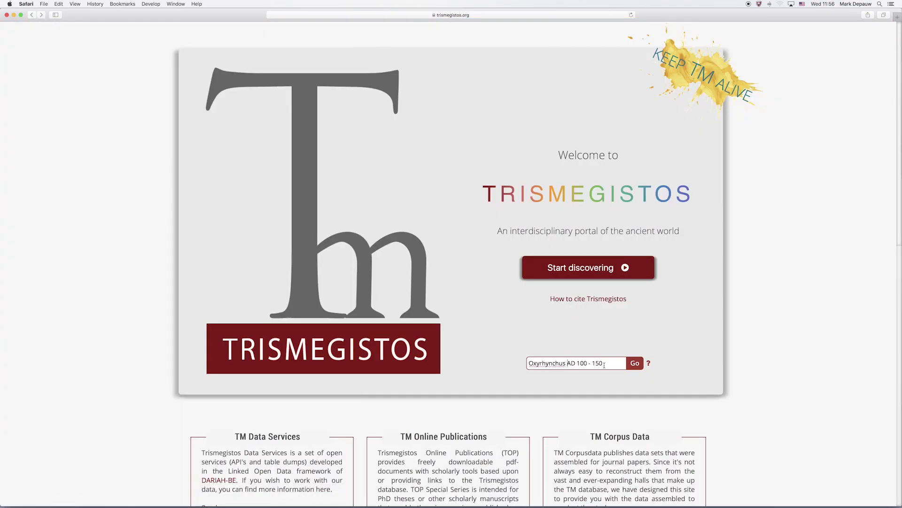
pyautogui.press('BackSpace')
pyautogui.press('BackSpace')
pyautogui.write('CE')
pyautogui.press('Return')
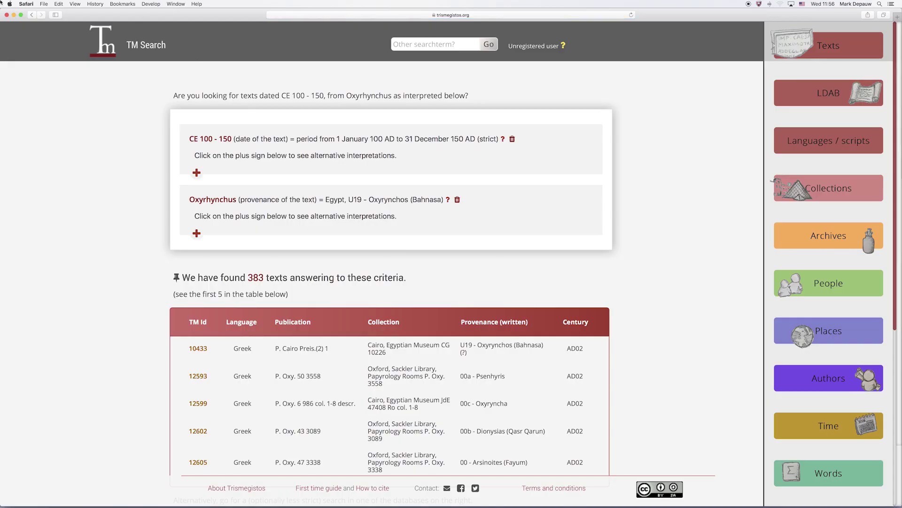
# - Move CE behind the date range in the home page query and search for "Oxyrhynchus 100 - 150 CE"
pyautogui.click(31, 15)
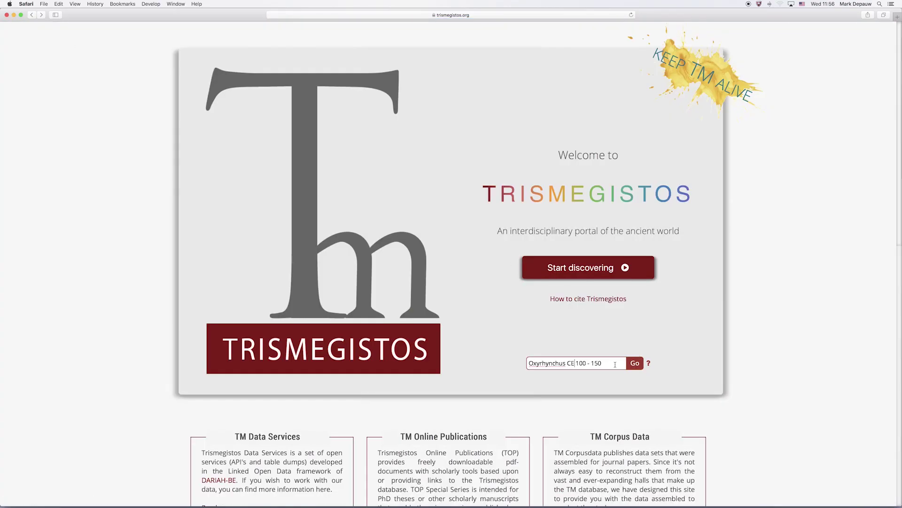
pyautogui.write('CE')
pyautogui.press('BackSpace')
pyautogui.press('BackSpace')
pyautogui.press('BackSpace')
pyautogui.press('Return')
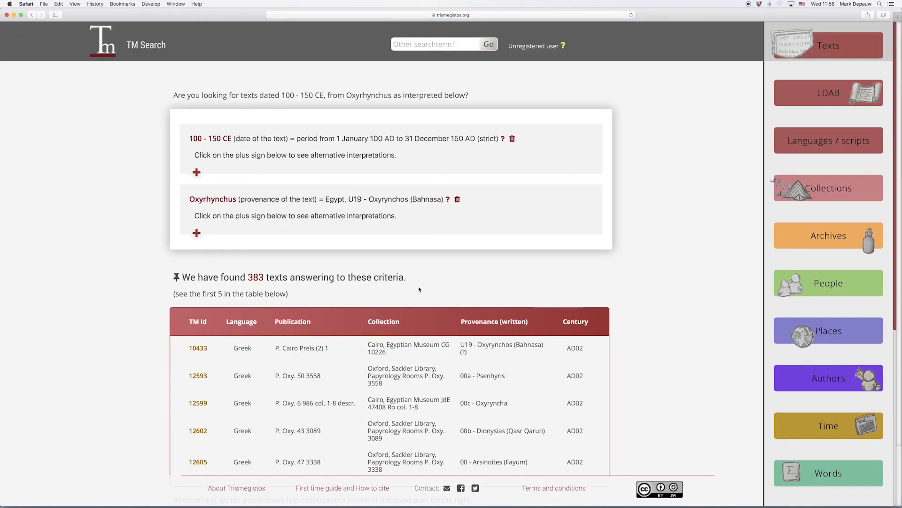
# - Append the editor "Wilcken" to the place and date query on the home page and run the search
pyautogui.click(32, 16)
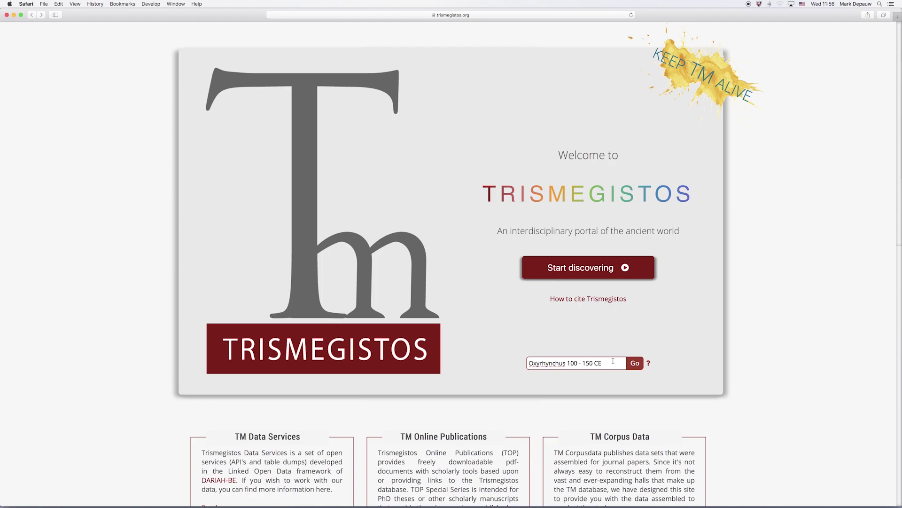
pyautogui.write('Wilcken')
pyautogui.press('Return')
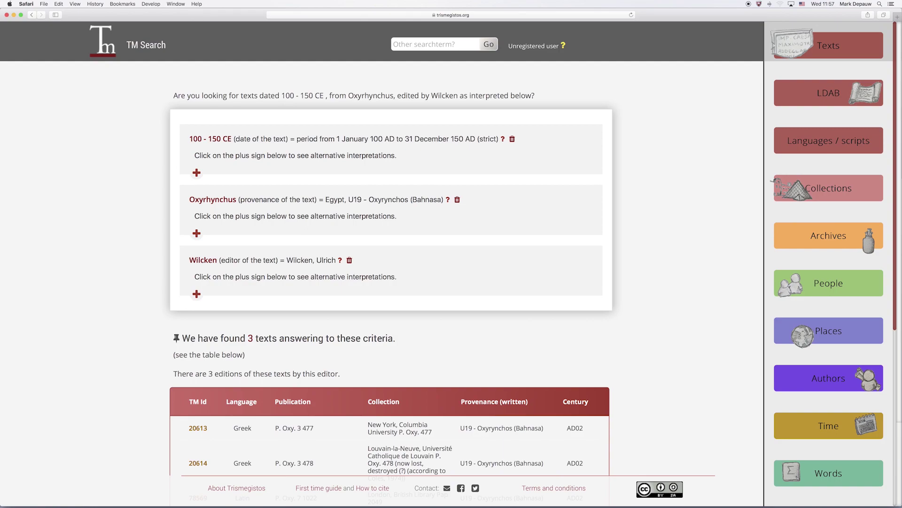
# - Replace the date range in the home page query with "2nd century AD", keeping Oxyrhynchus and Wilcken, and search
pyautogui.click(32, 17)
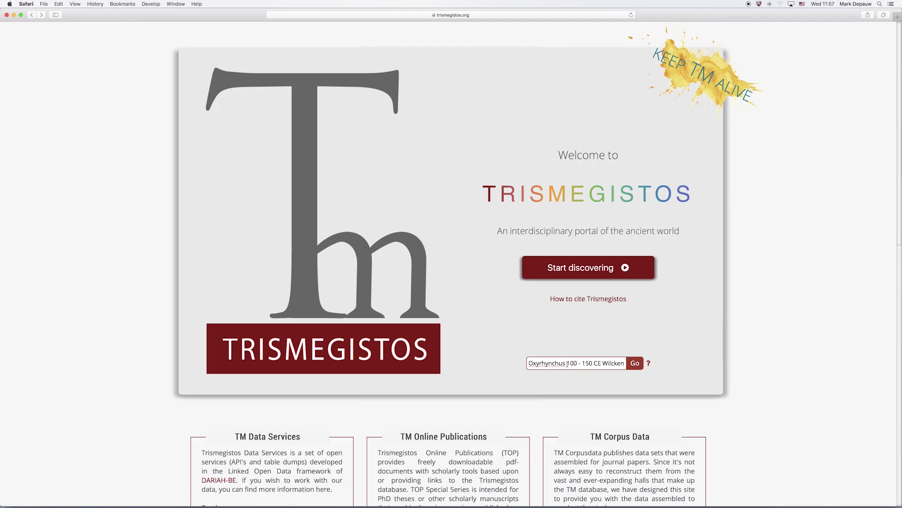
pyautogui.moveTo(567, 363); pyautogui.dragTo(600, 363)
pyautogui.write('2nd century AD')
pyautogui.press('Return')
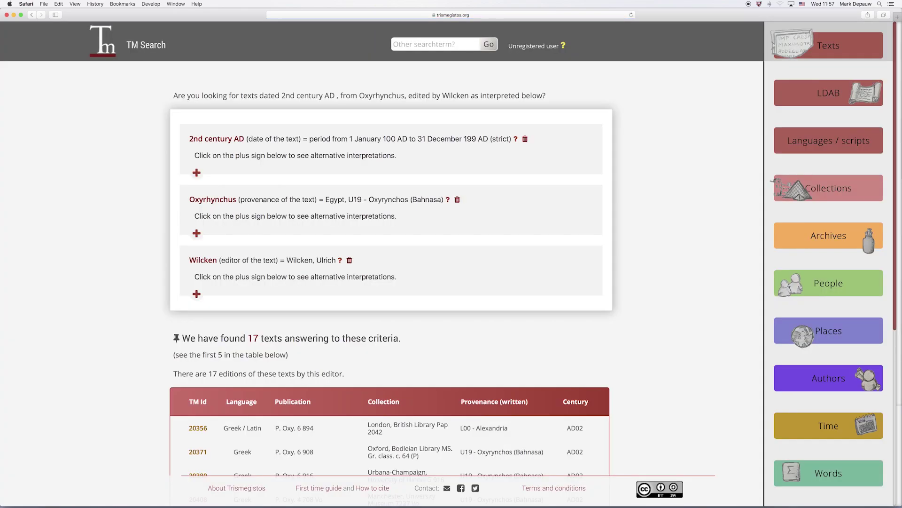
# - Change the date in the home page query to "early second century AD" and run the search
pyautogui.click(32, 15)
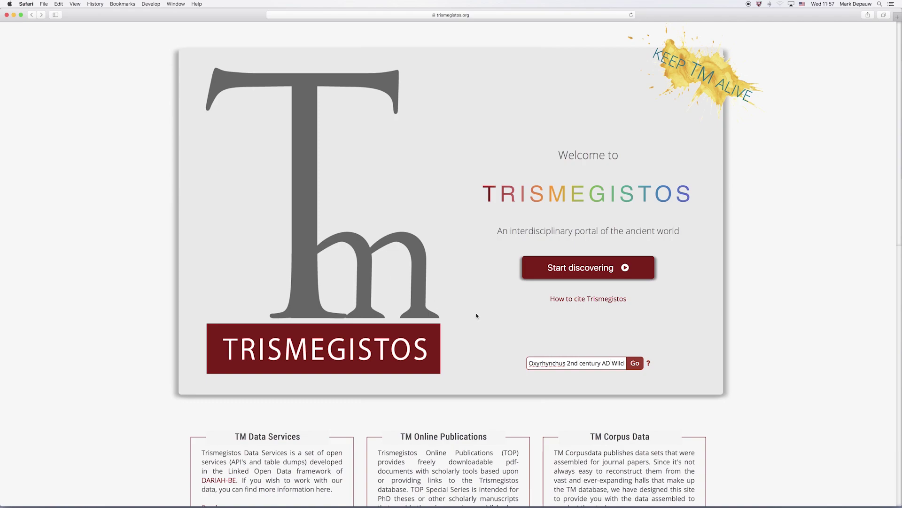
pyautogui.click(569, 365)
pyautogui.write('early seco')
pyautogui.press('Delete')
pyautogui.press('Return')
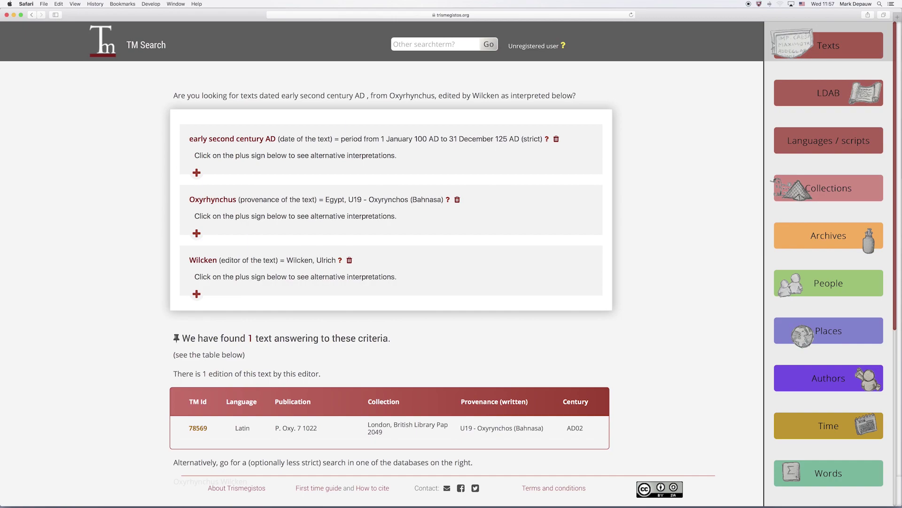
# - Replace the date in the home page query with "reign Hadrian", keeping Oxyrhynchus and Wilcken, and run the search
pyautogui.click(33, 15)
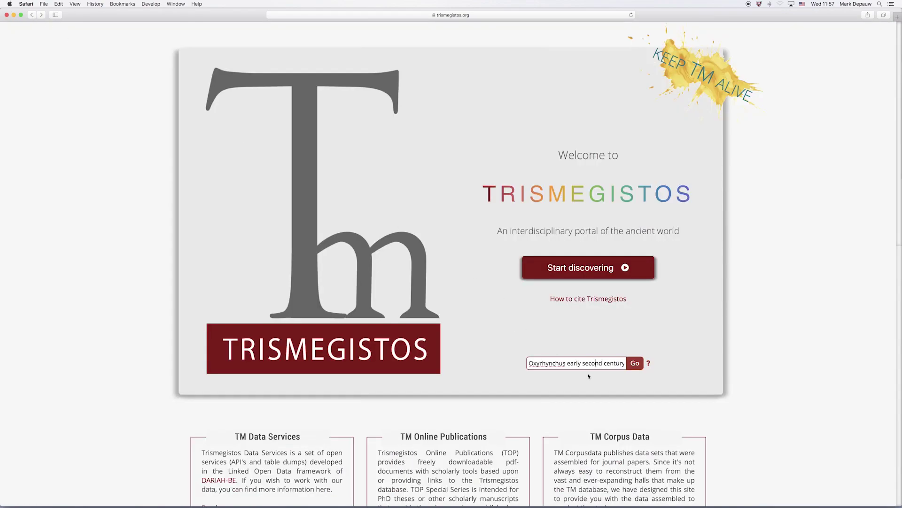
pyautogui.moveTo(567, 363); pyautogui.dragTo(601, 365)
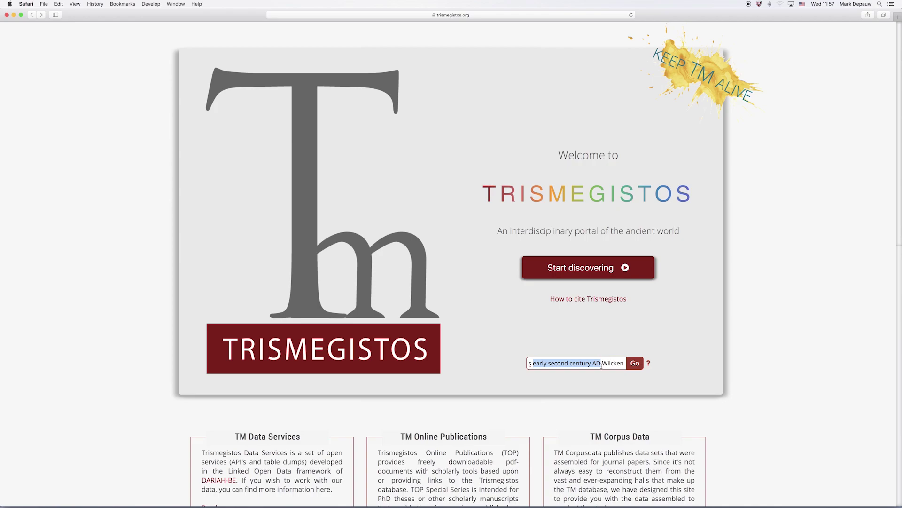
pyautogui.write('reign H')
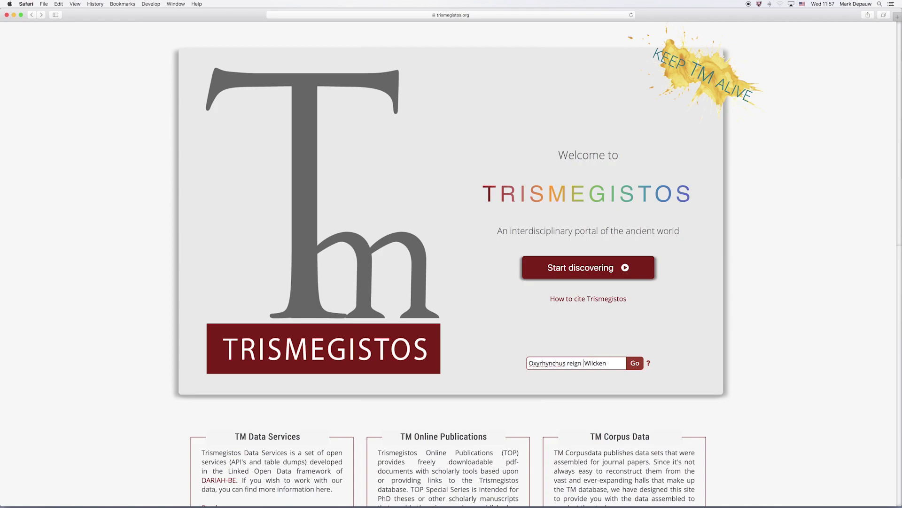
pyautogui.write('adrian')
pyautogui.press('Return')
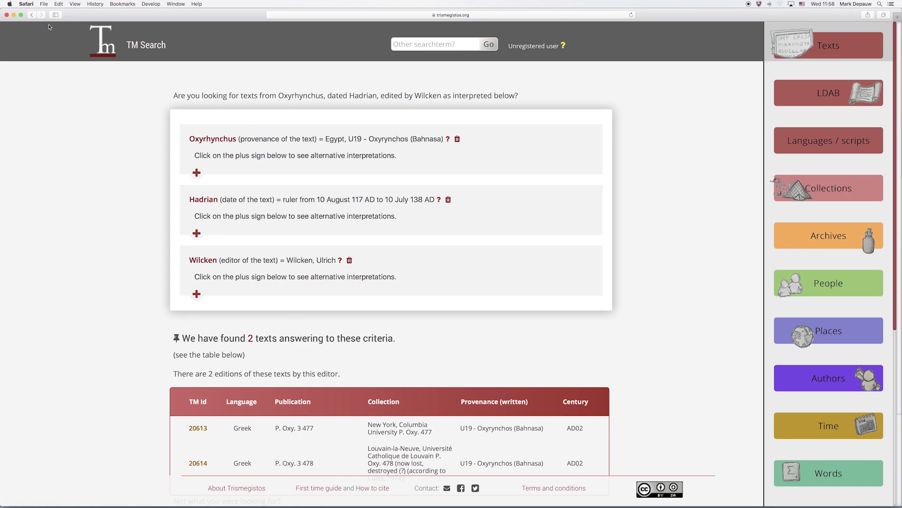
# - Return to the home page and search for "codices" in an empty query
pyautogui.click(145, 49)
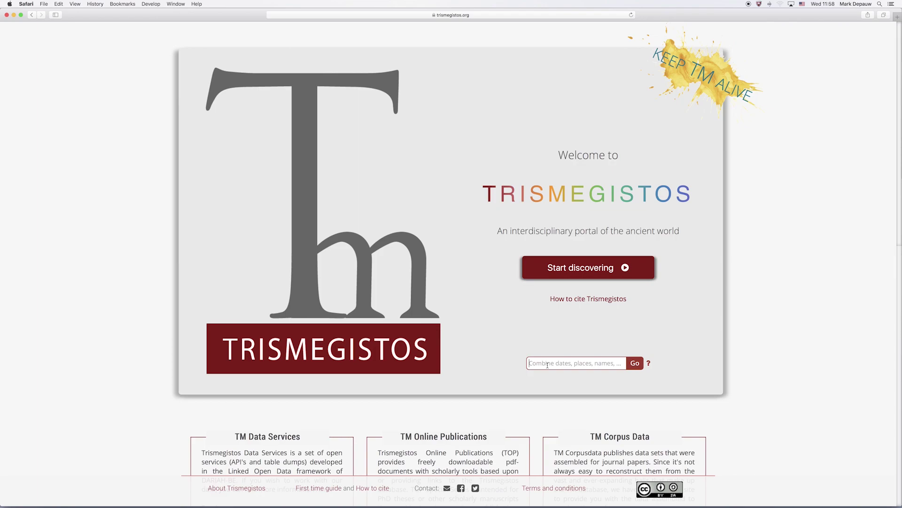
pyautogui.write('codices')
pyautogui.press('Return')
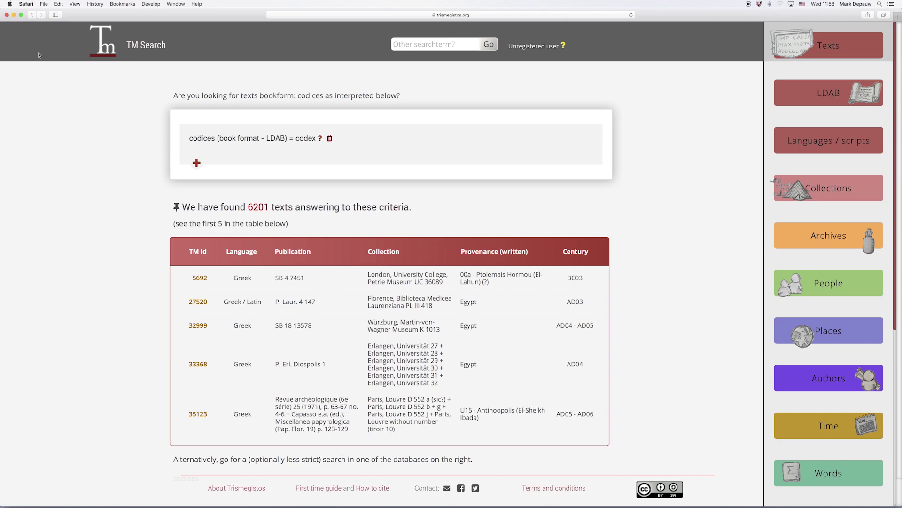
# - Append the date "3rd century AD" to the codices query on the home page and run the search
pyautogui.click(31, 15)
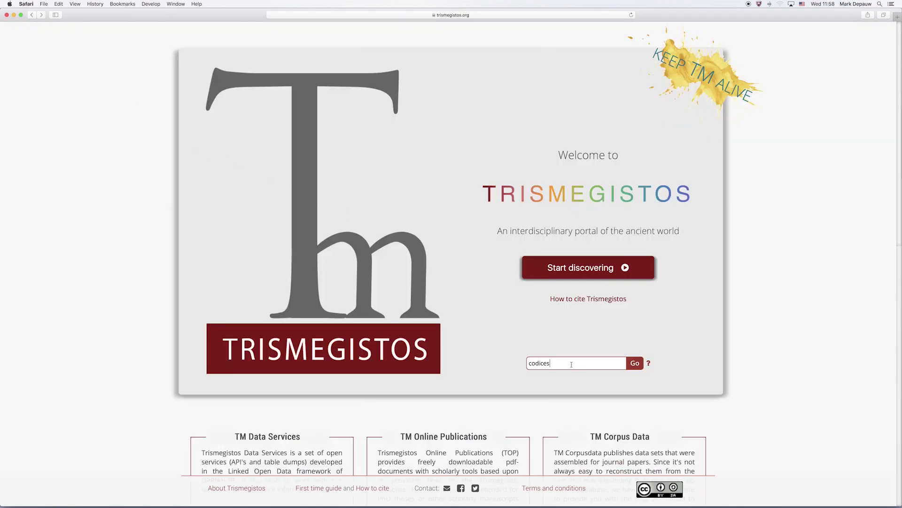
pyautogui.write('#rd centur')
pyautogui.press('BackSpace')
pyautogui.press('BackSpace')
pyautogui.press('BackSpace')
pyautogui.press('BackSpace')
pyautogui.press('BackSpace')
pyautogui.press('BackSpace')
pyautogui.press('BackSpace')
pyautogui.press('BackSpace')
pyautogui.press('BackSpace')
pyautogui.press('BackSpace')
pyautogui.write('3rd century AD')
pyautogui.press('Return')
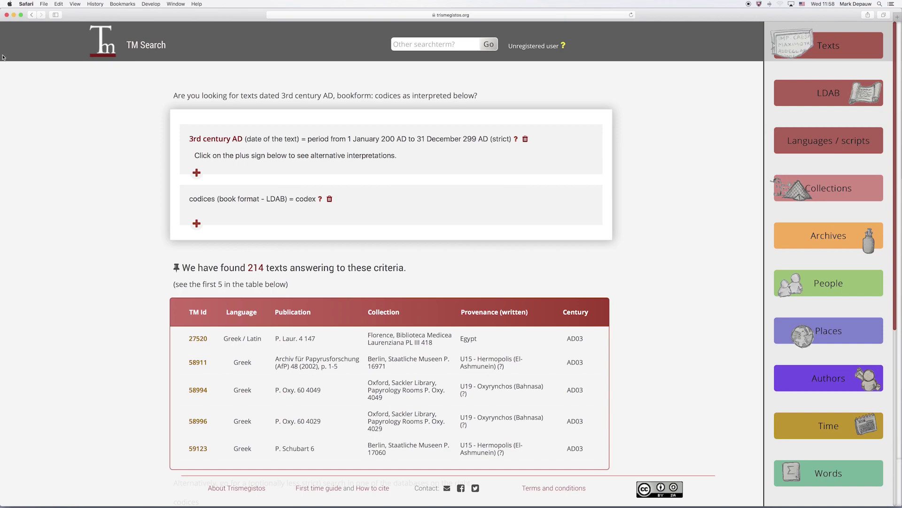
# - Append "Oxford" to the query for third-century codices on the home page and run the search
pyautogui.click(31, 14)
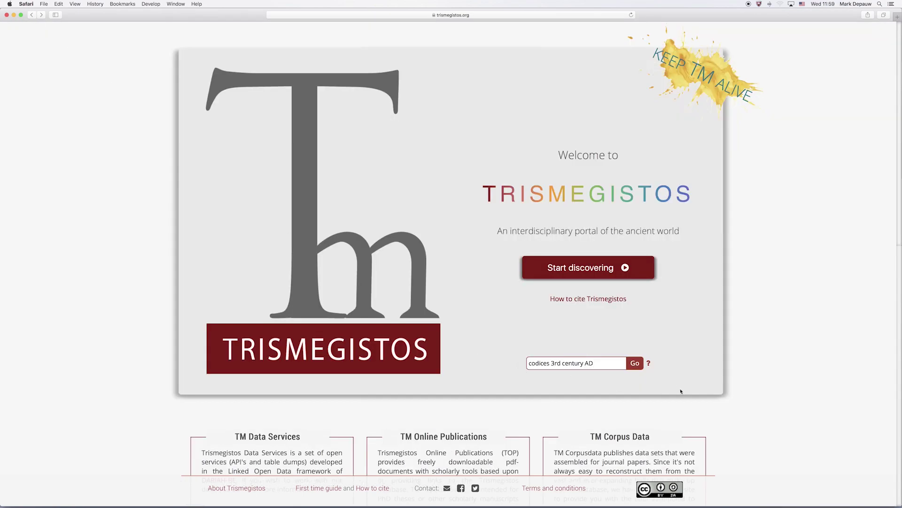
pyautogui.click(612, 367)
pyautogui.write('Oxford')
pyautogui.press('Return')
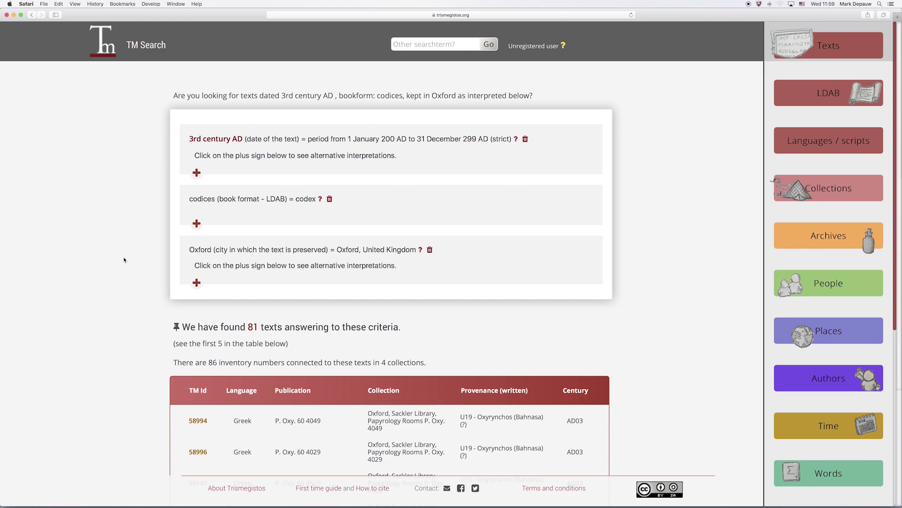
# - Replace the date and Oxford in the home page query with the genre "mathematics" and search for "codices mathematics"
pyautogui.click(31, 15)
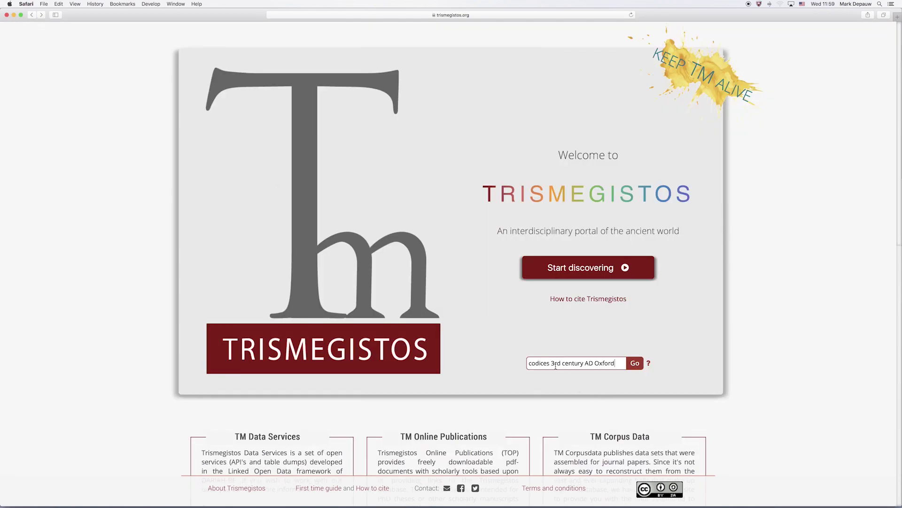
pyautogui.moveTo(552, 363); pyautogui.dragTo(614, 362)
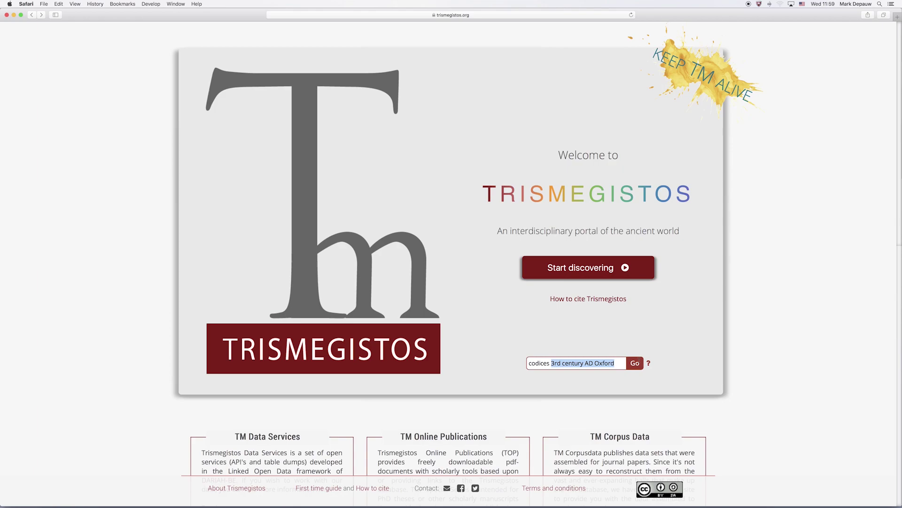
pyautogui.write('mathema')
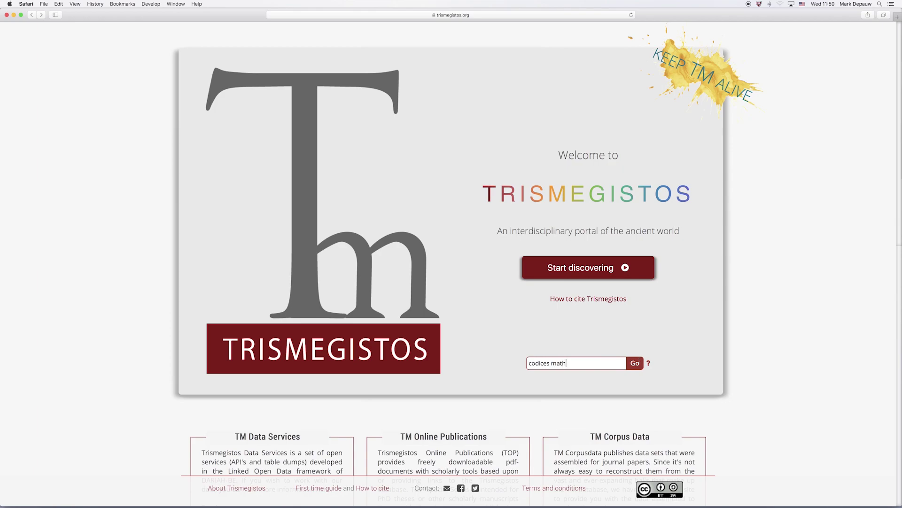
pyautogui.write('tics')
pyautogui.press('Return')
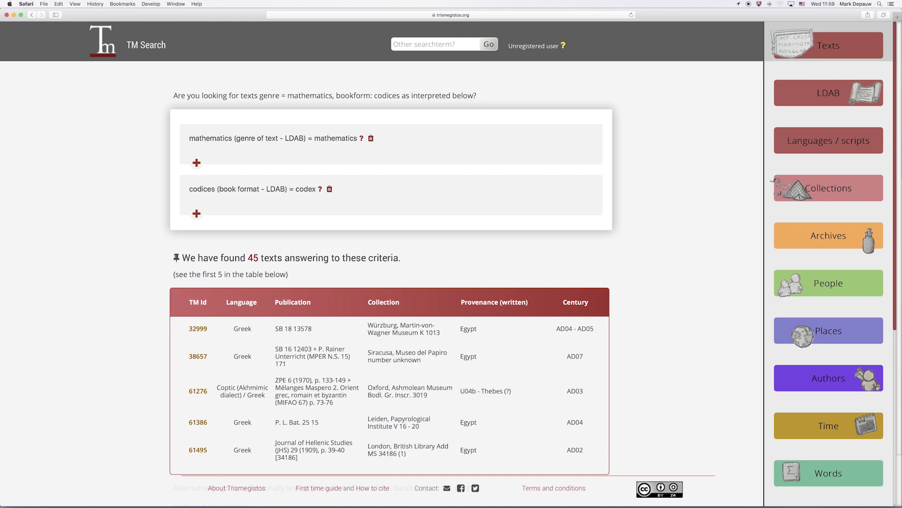
# - Search for "codices mathematics NOT Egypt" from the home page and interpret NOT Egypt as the country in which the text is preserved
pyautogui.scroll(-1, 244, 214)
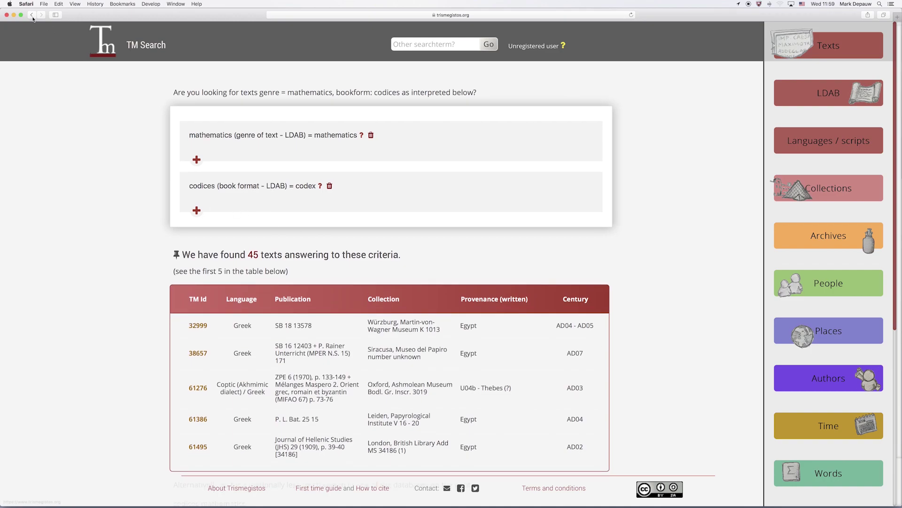
pyautogui.press('super+bracketleft')
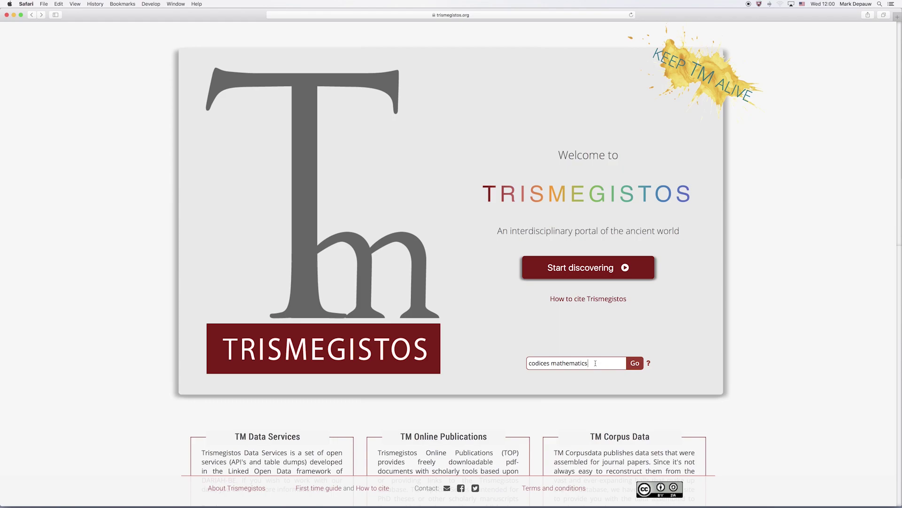
pyautogui.write('NOT')
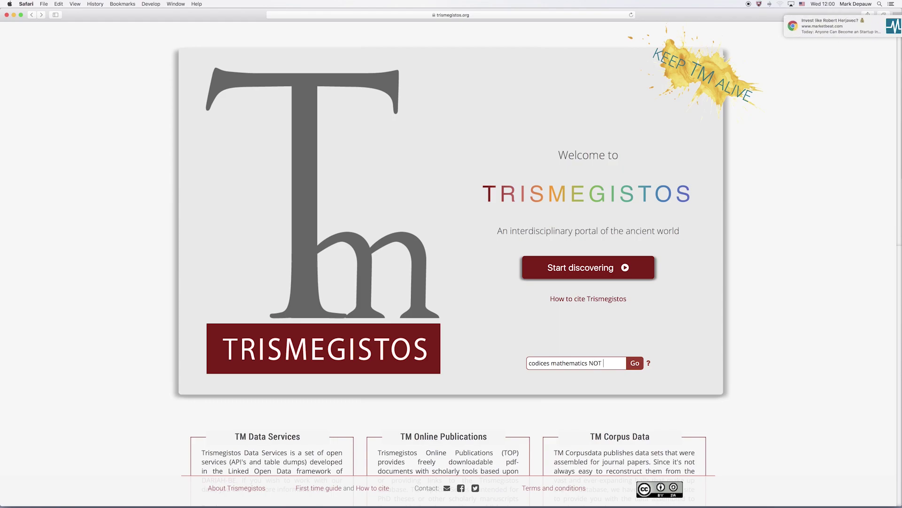
pyautogui.write(' Egypt')
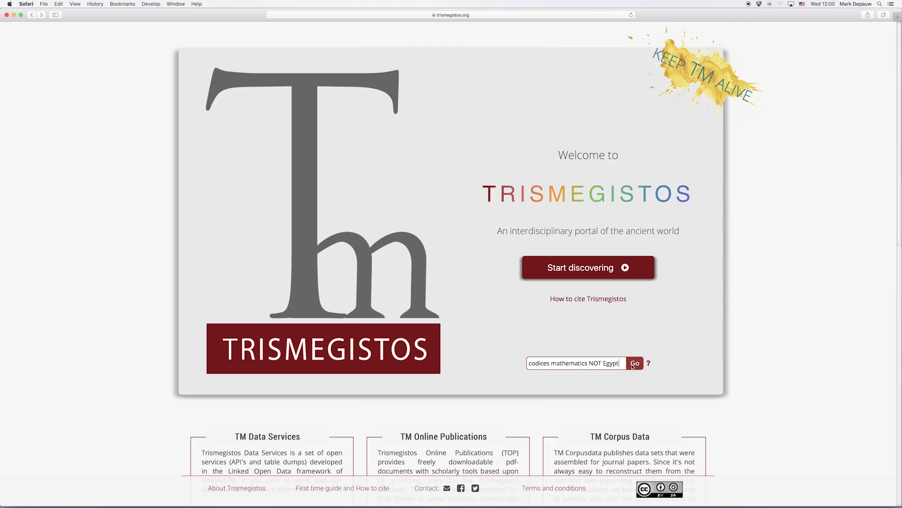
pyautogui.click(635, 364)
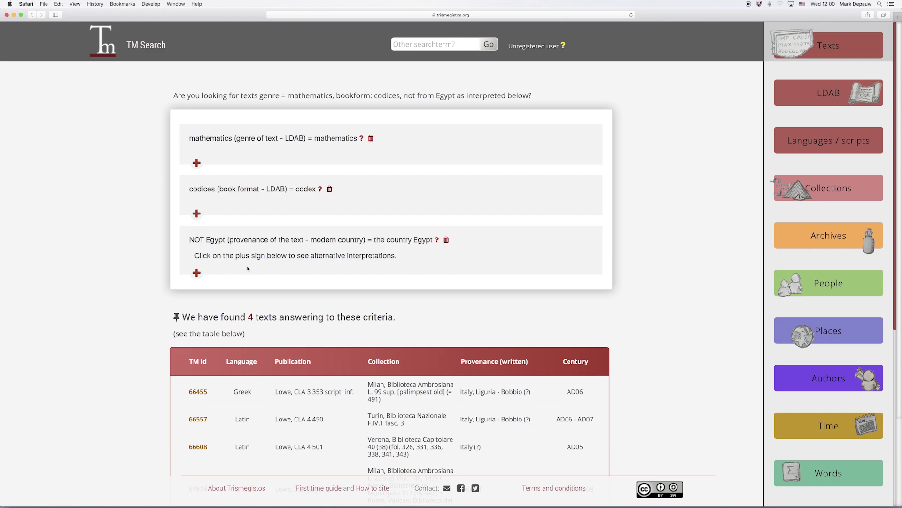
pyautogui.click(196, 273)
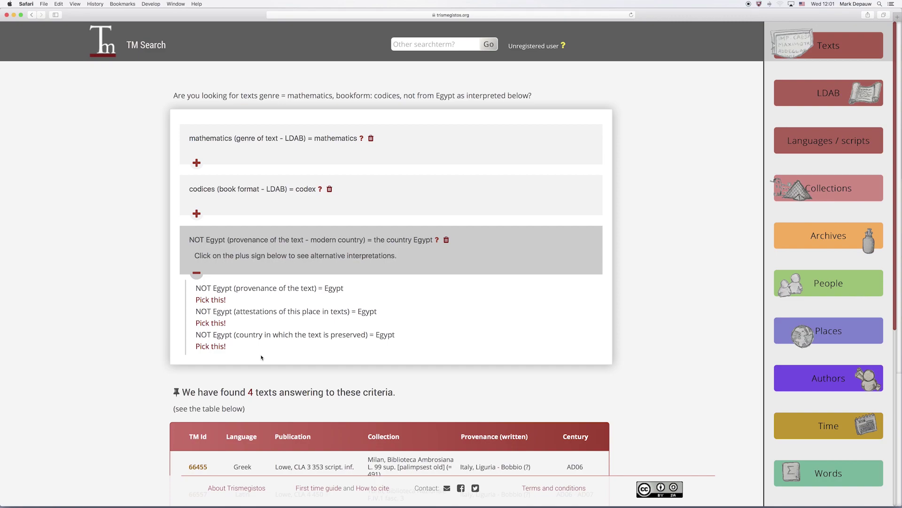
pyautogui.click(208, 347)
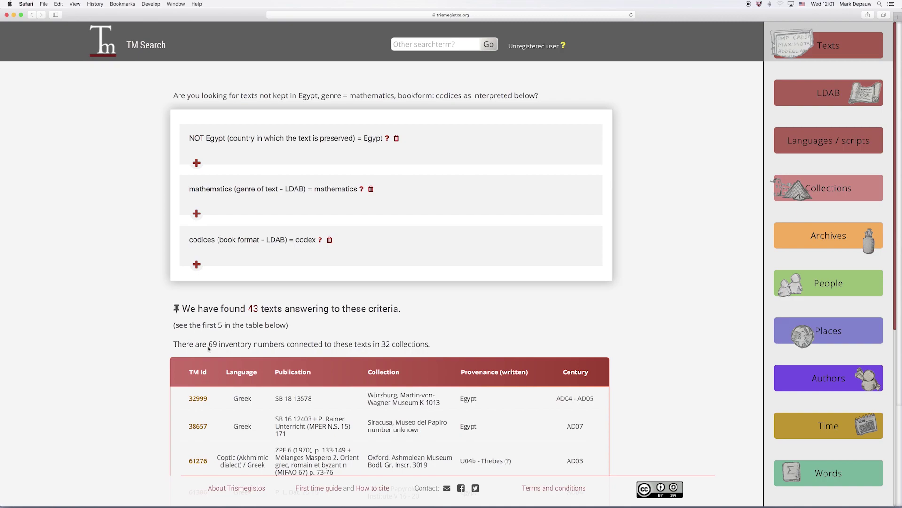
# - Search for "codices mathematics Egypt NOT Egypt" from the home page, interpreting NOT Egypt as the country in which the text is preserved
pyautogui.click(31, 16)
pyautogui.click(31, 16)
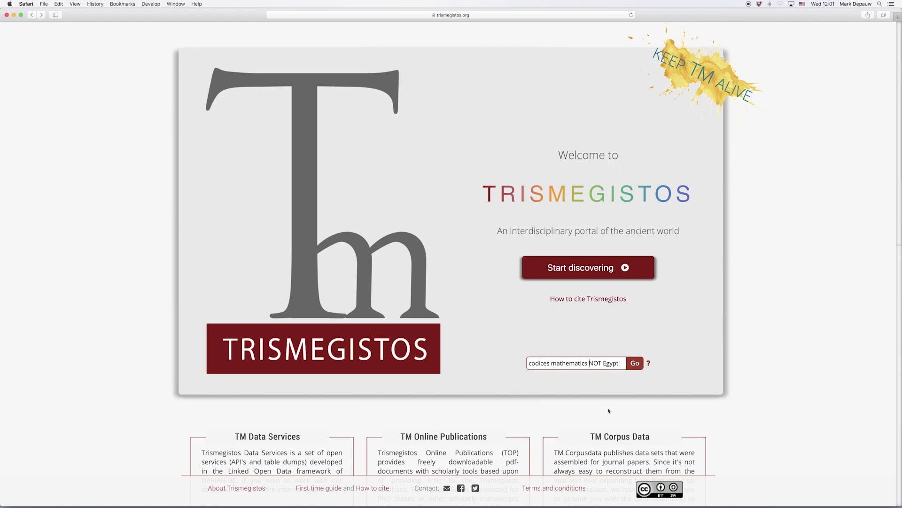
pyautogui.write('Egypt')
pyautogui.click(634, 364)
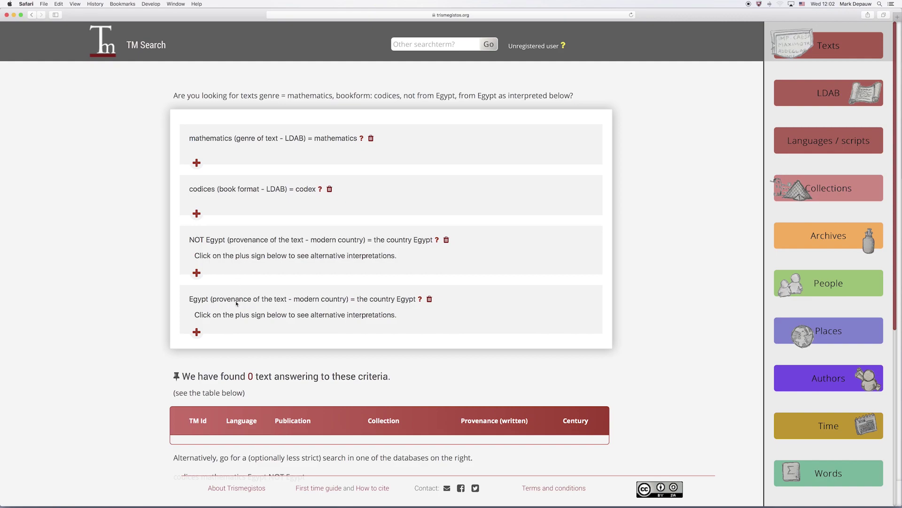
pyautogui.click(197, 274)
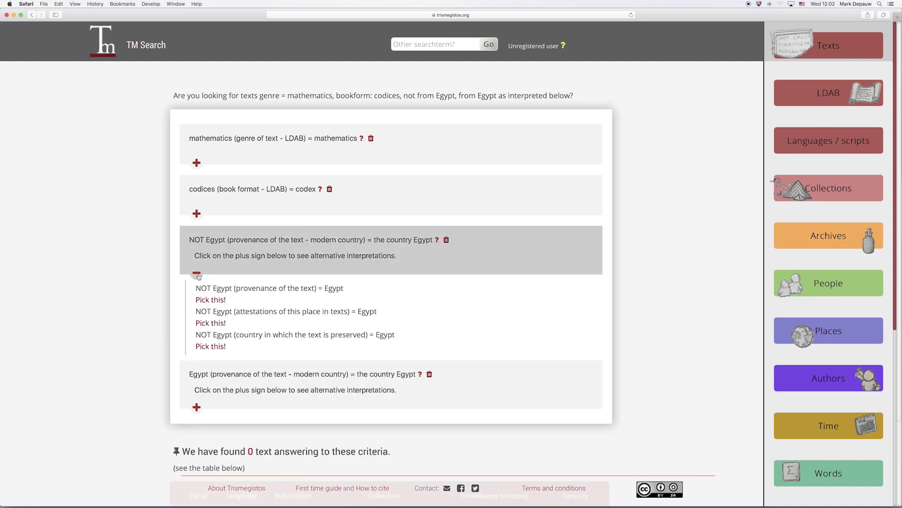
pyautogui.click(211, 346)
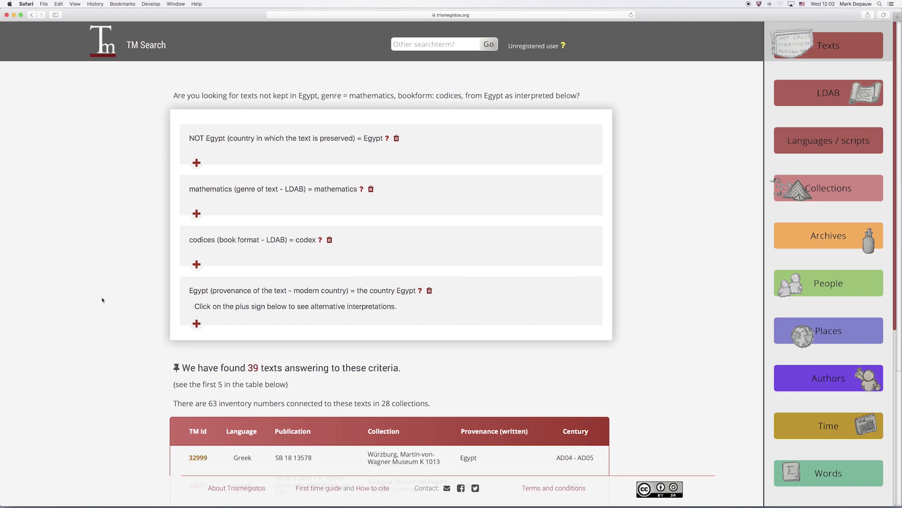
# - Clear the mathematics and Egypt query on the home page and search for "codices Aristotle" instead
pyautogui.click(31, 15)
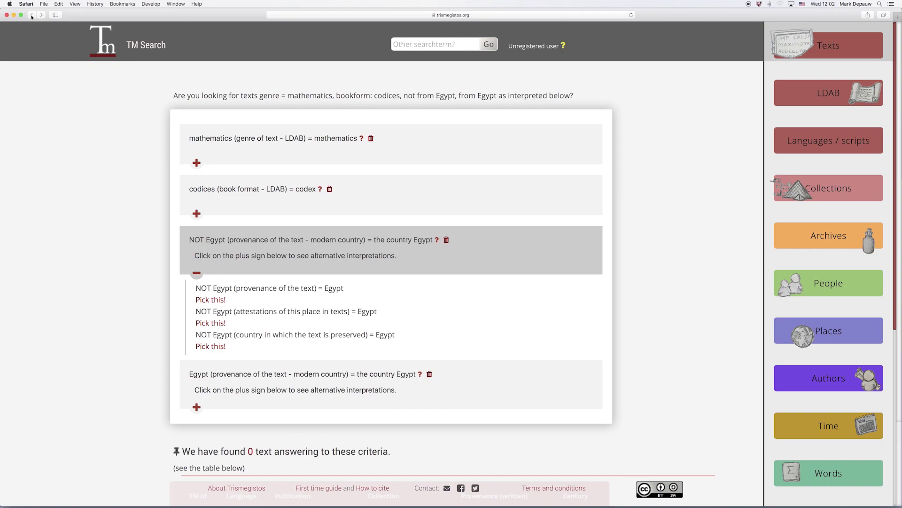
pyautogui.click(31, 15)
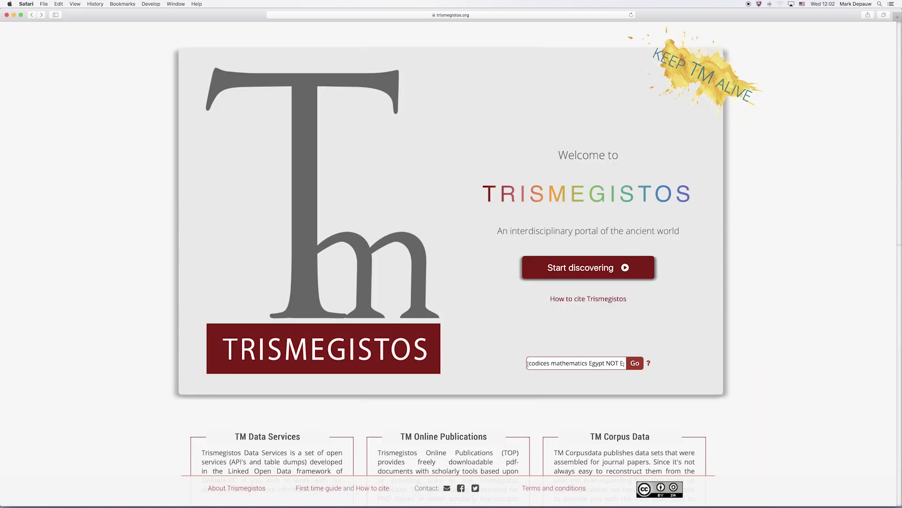
pyautogui.moveTo(533, 364); pyautogui.dragTo(665, 365)
pyautogui.press('BackSpace')
pyautogui.write('cod')
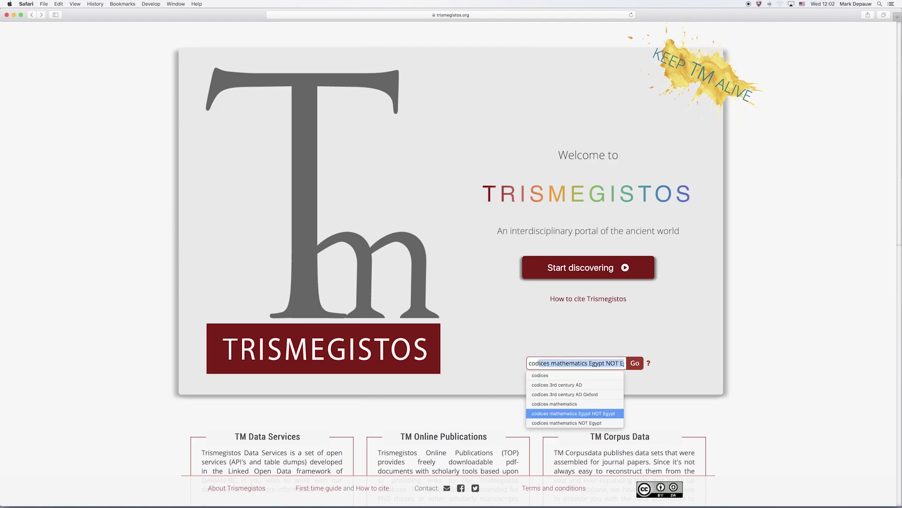
pyautogui.write('ices ')
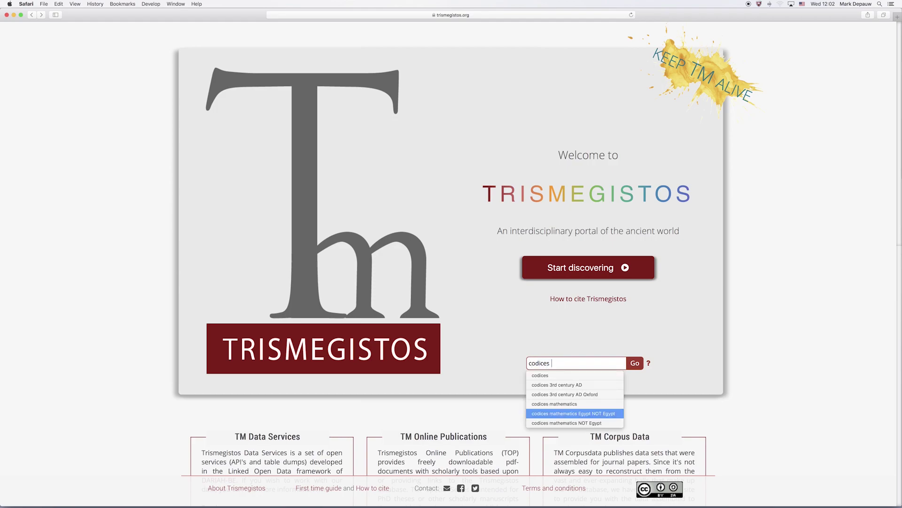
pyautogui.write('Arist')
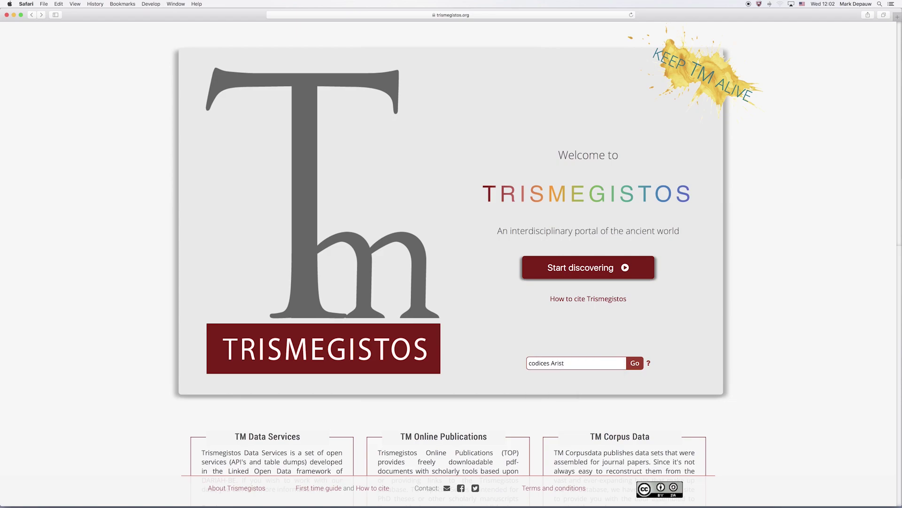
pyautogui.write('otle')
pyautogui.press('Return')
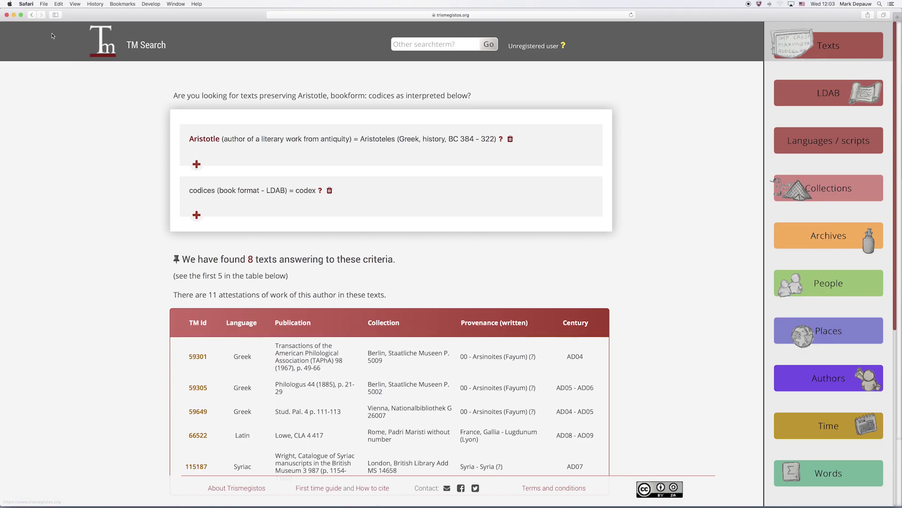
# - Search for "Isidorus" from an empty home page query and pick its alternative interpretation as a personal name
pyautogui.click(102, 41)
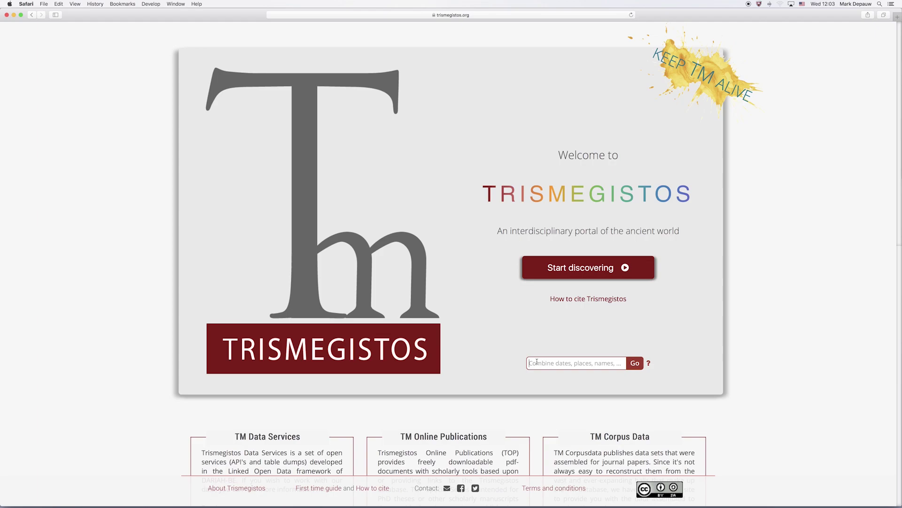
pyautogui.click(537, 362)
pyautogui.write('Isidorus')
pyautogui.press('Return')
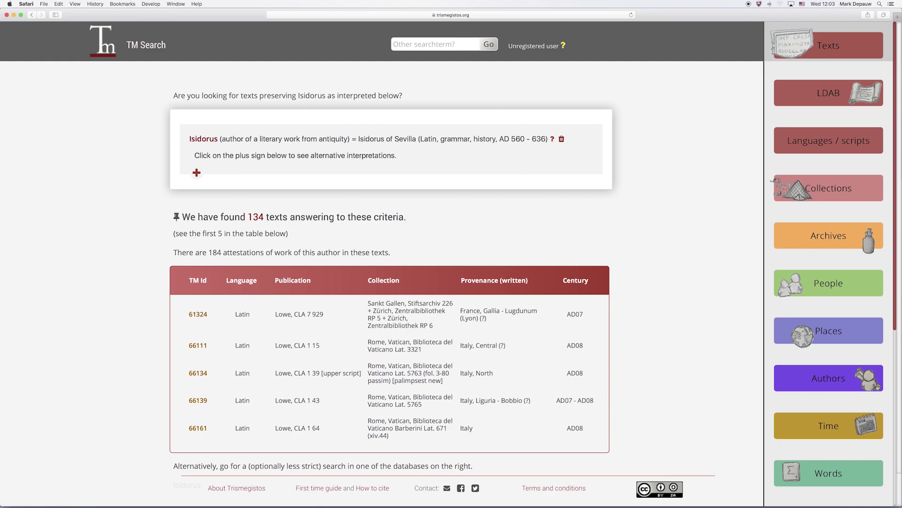
pyautogui.click(197, 173)
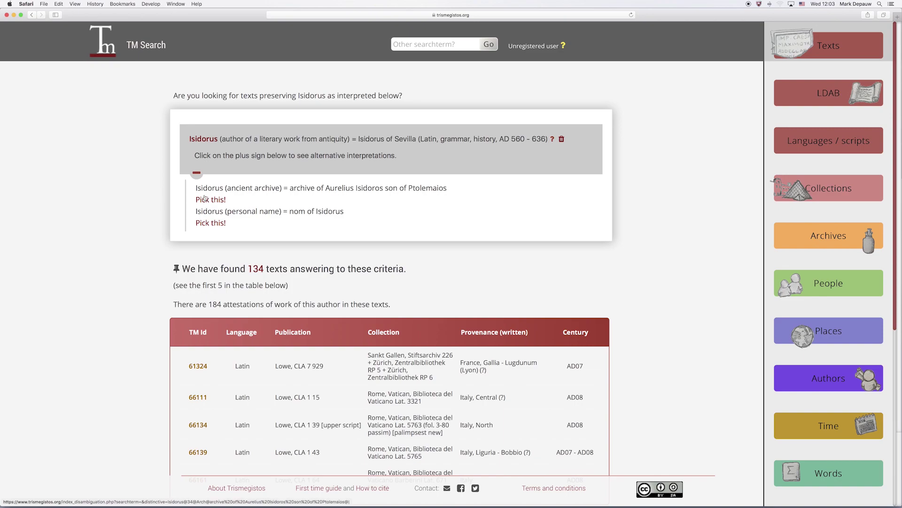
pyautogui.click(211, 223)
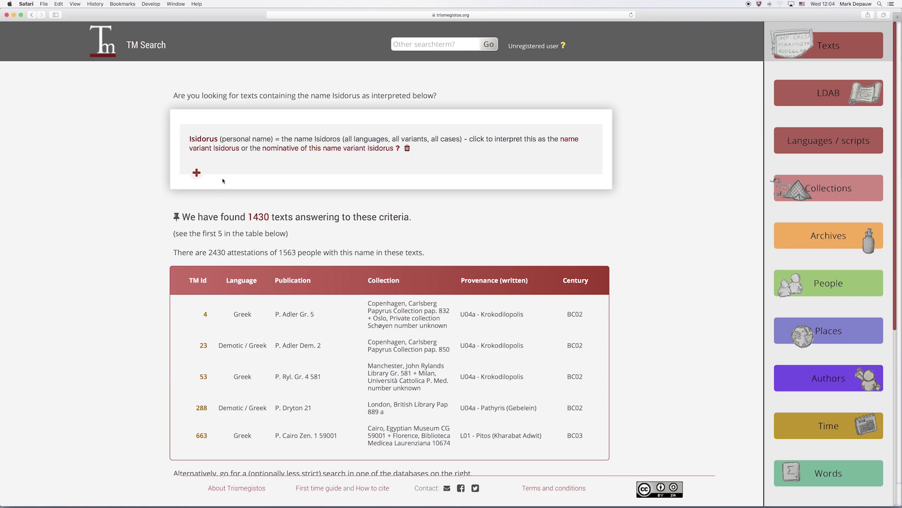
# - Narrow the personal name Isidorus to the name variant Isidorus, and further to the nominative of that variant
pyautogui.scroll(-1, 224, 176)
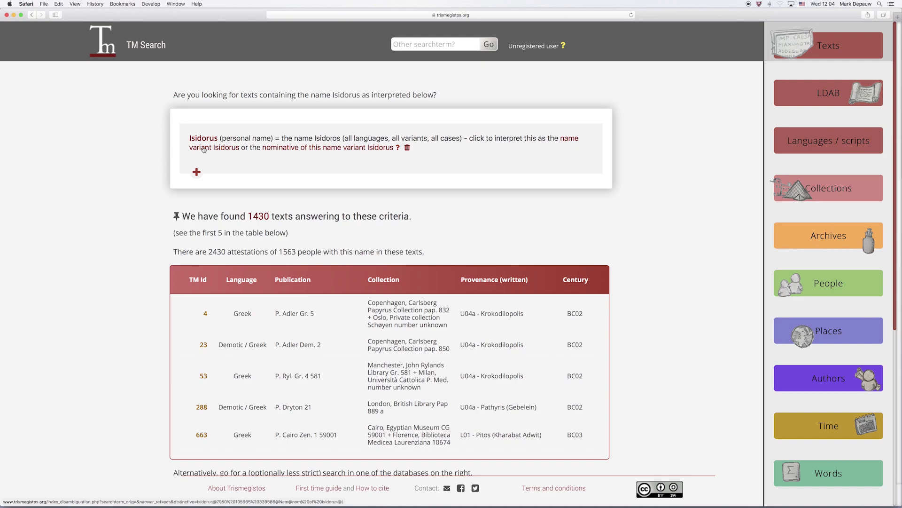
pyautogui.click(204, 149)
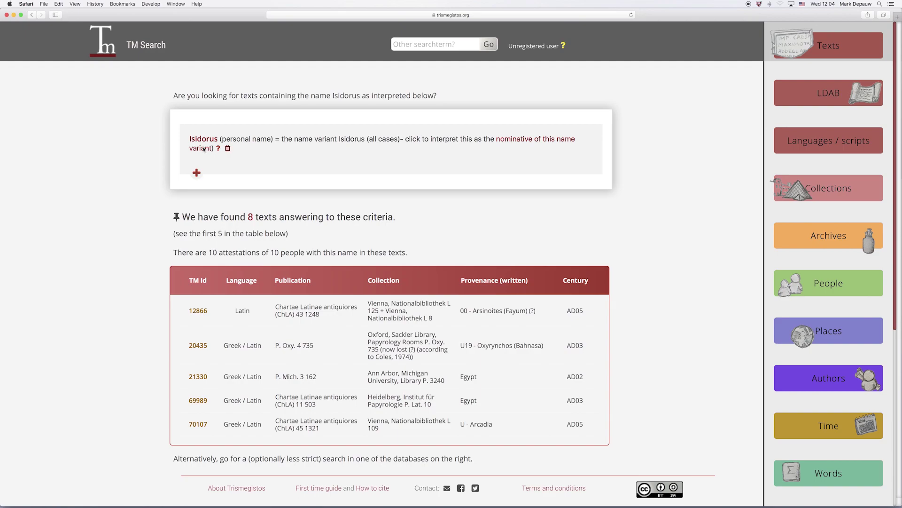
pyautogui.click(511, 140)
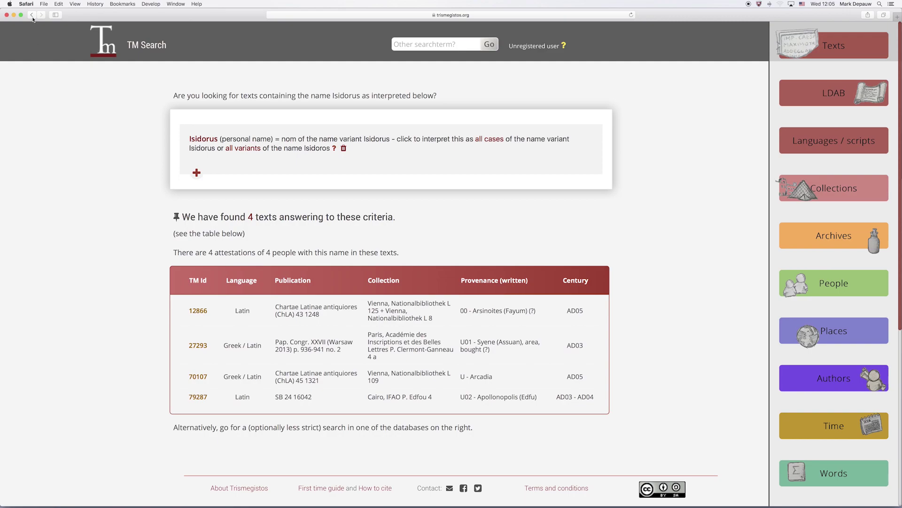
# - Search for "Isidorus Roman period" from the home page and pick the personal name interpretation for Isidorus
pyautogui.click(107, 49)
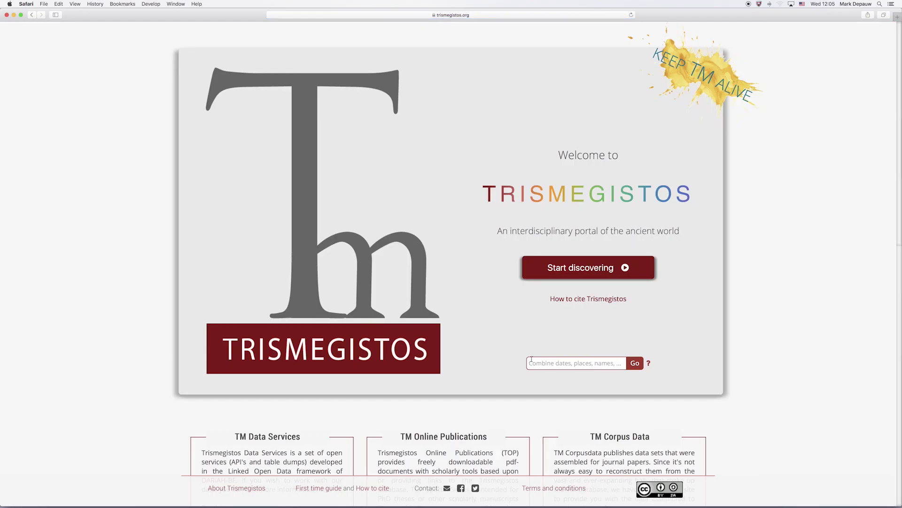
pyautogui.write('Isidorus Roman period')
pyautogui.press('Return')
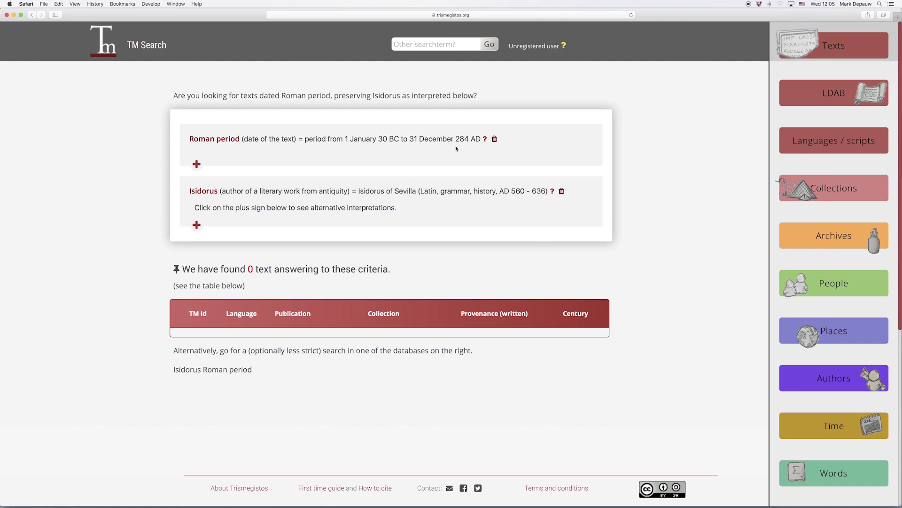
pyautogui.click(197, 225)
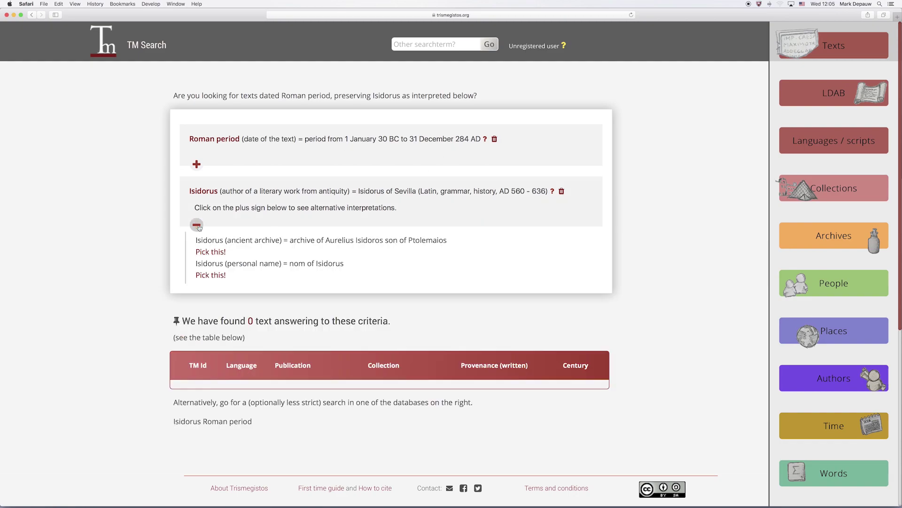
pyautogui.click(216, 277)
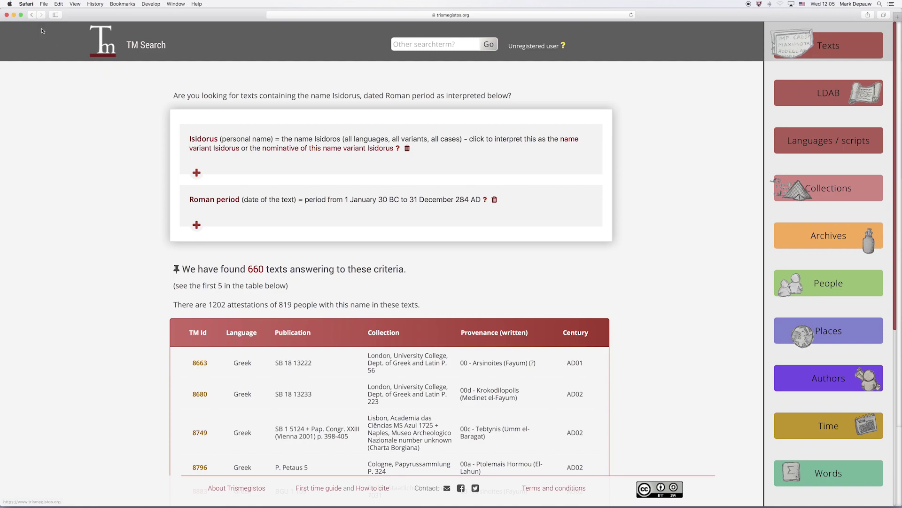
# - Return to the home page query, add "SB" to "Isidorus Roman period", search, and interpret Isidorus as a personal name
pyautogui.click(31, 16)
pyautogui.click(31, 16)
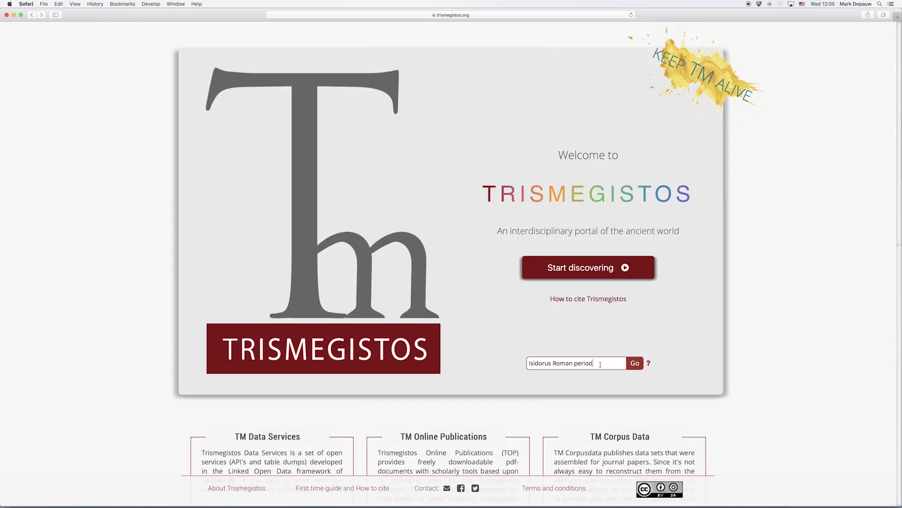
pyautogui.write('SB')
pyautogui.press('Return')
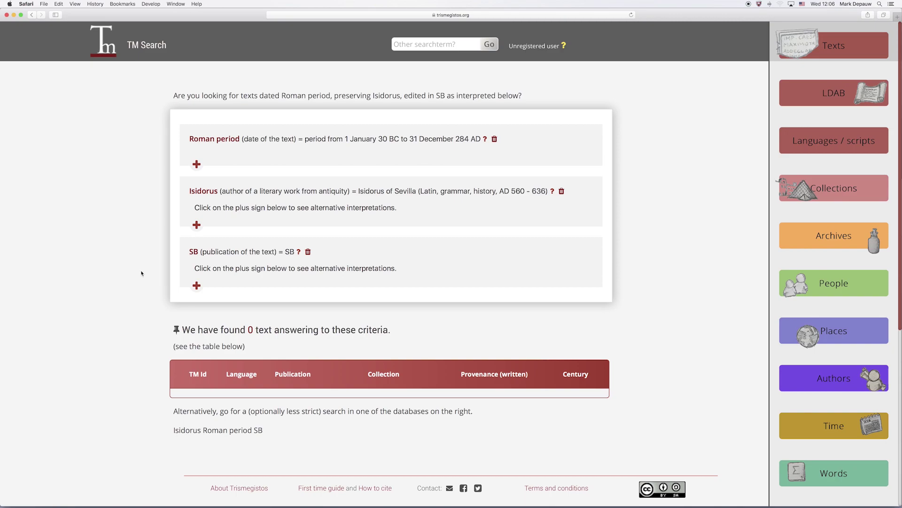
pyautogui.click(197, 225)
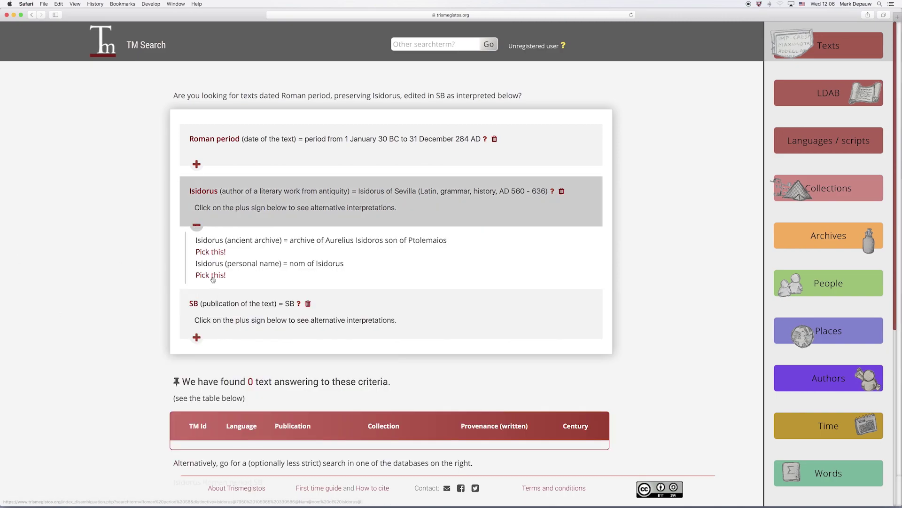
pyautogui.click(212, 277)
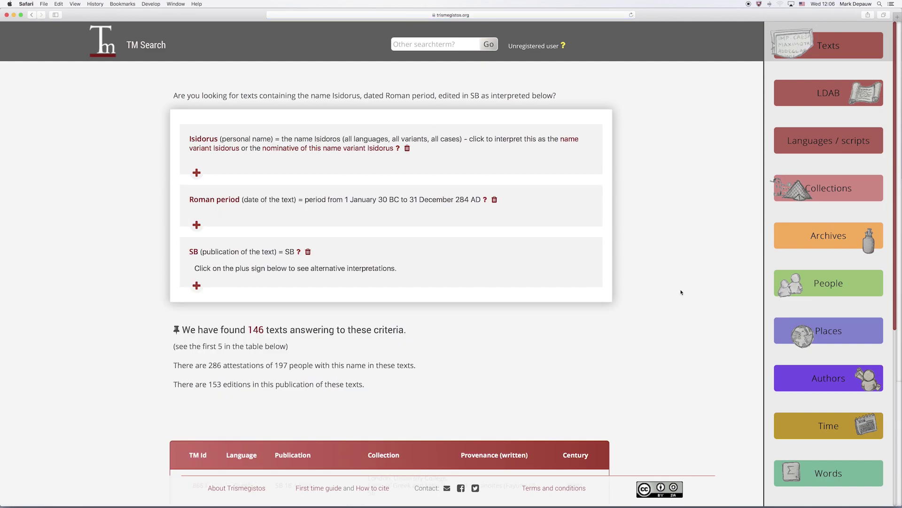
# - Review the results for Isidorus, Roman period and SB, and narrow the name to the variant Isidorus
pyautogui.scroll(-1, 681, 293)
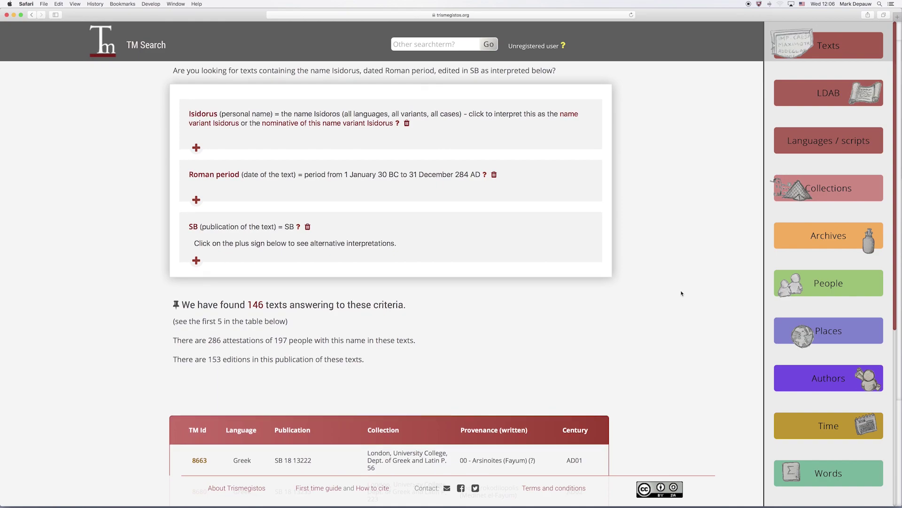
pyautogui.scroll(-1, 681, 293)
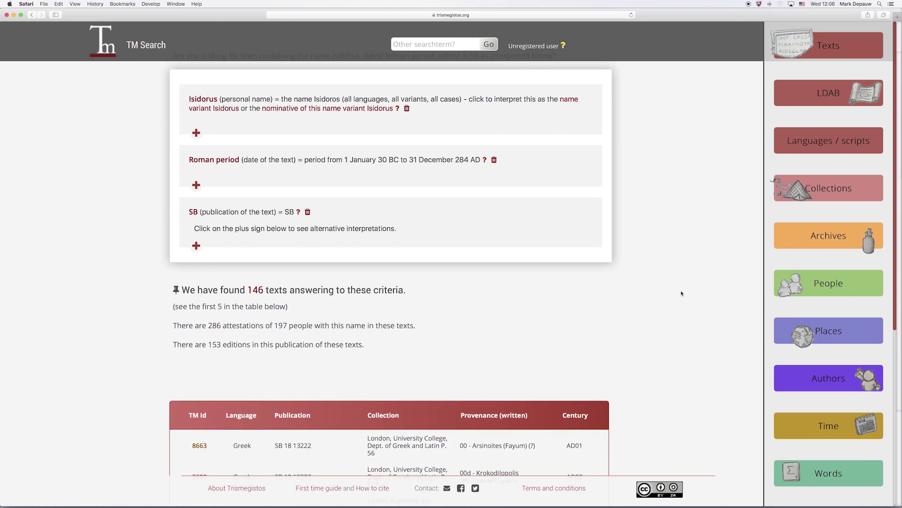
pyautogui.scroll(2, 682, 293)
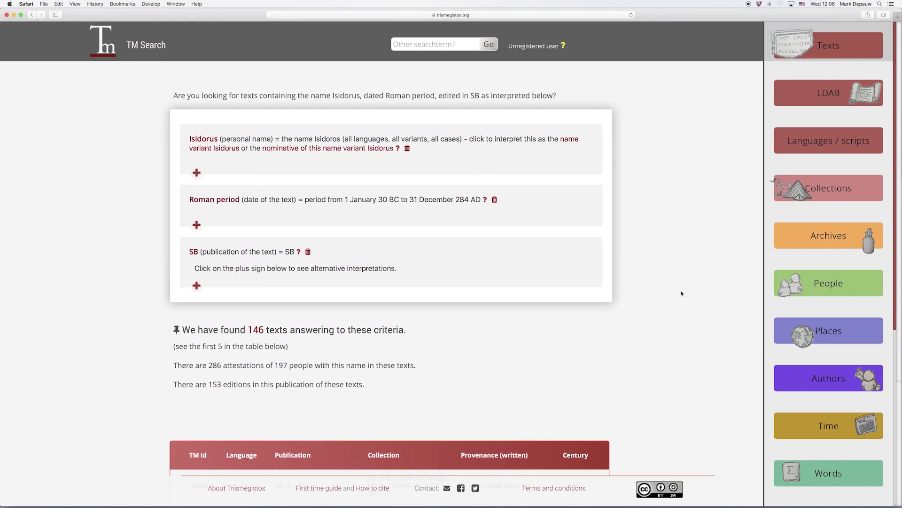
pyautogui.click(202, 152)
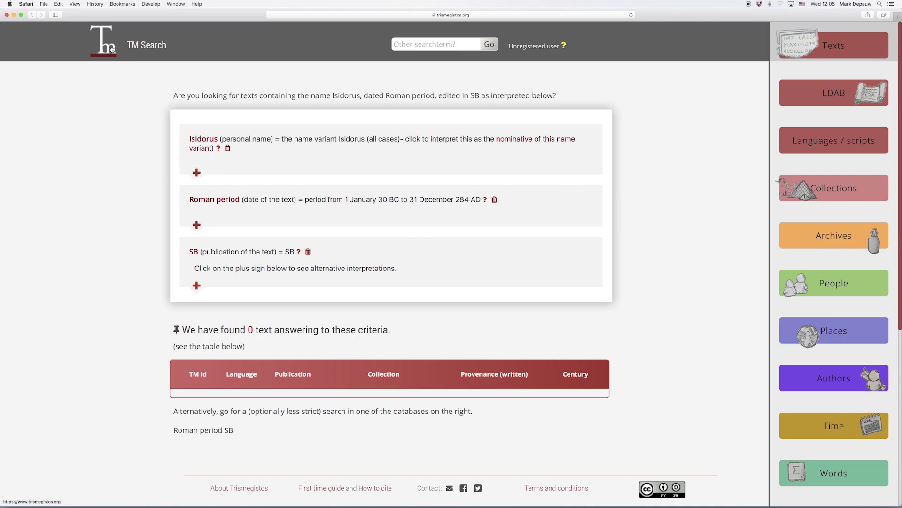
# - Search for "ἔγρ[α(ψεν)]" from an empty home page query and expand the word form to all forms of γράφω
pyautogui.click(111, 49)
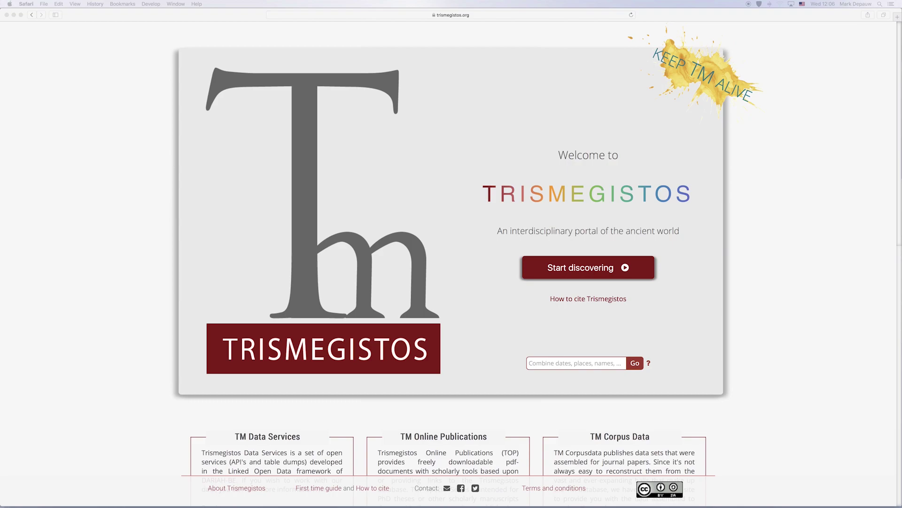
pyautogui.click(546, 366)
pyautogui.write('ἔγρ[αψεν)]')
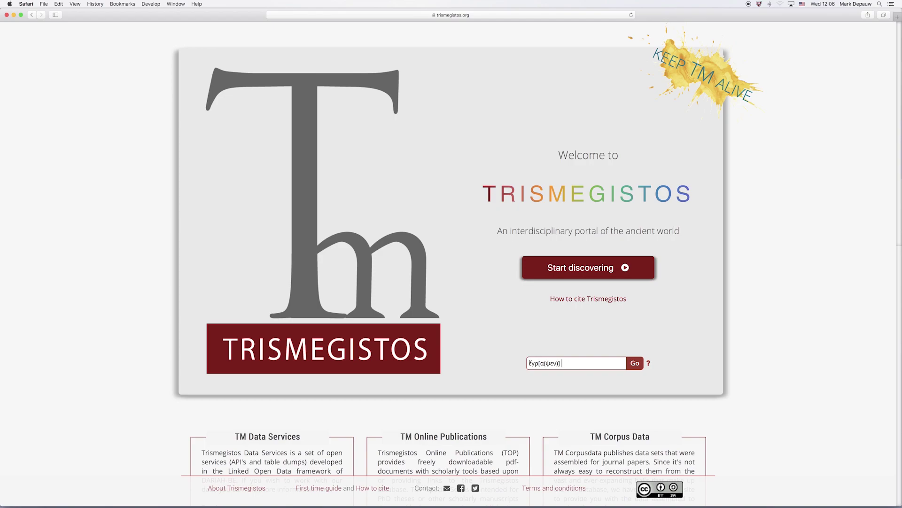
pyautogui.press('Return')
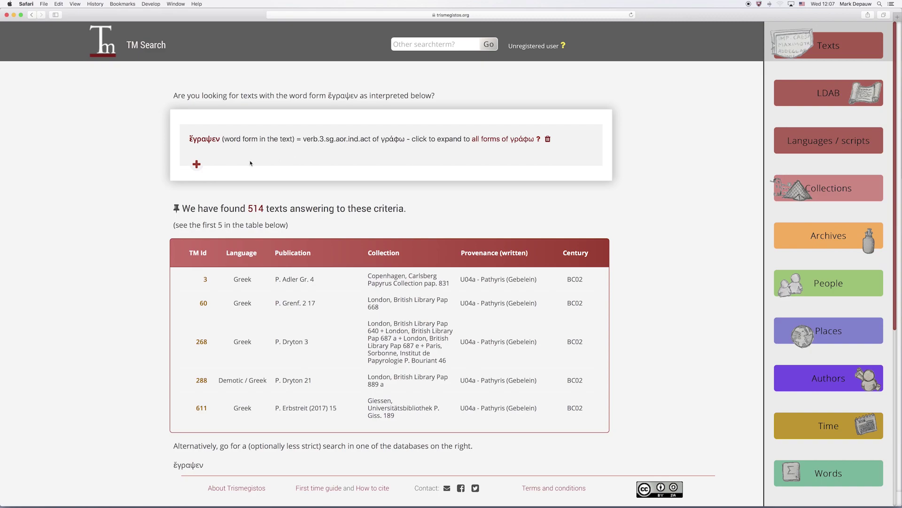
pyautogui.click(495, 139)
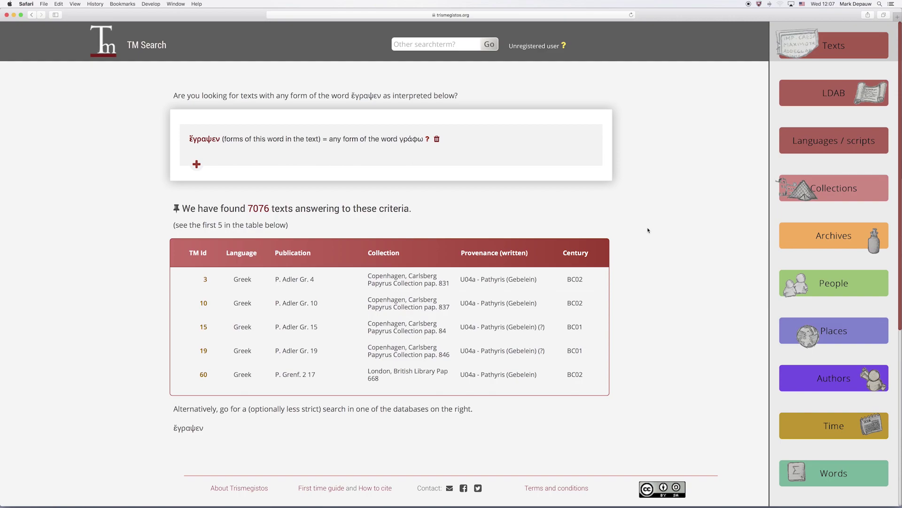
# - Go back to the home page query, add "Wilcken" after "ἔγρ[α(ψεν)]", and run the search
pyautogui.click(32, 15)
pyautogui.click(32, 15)
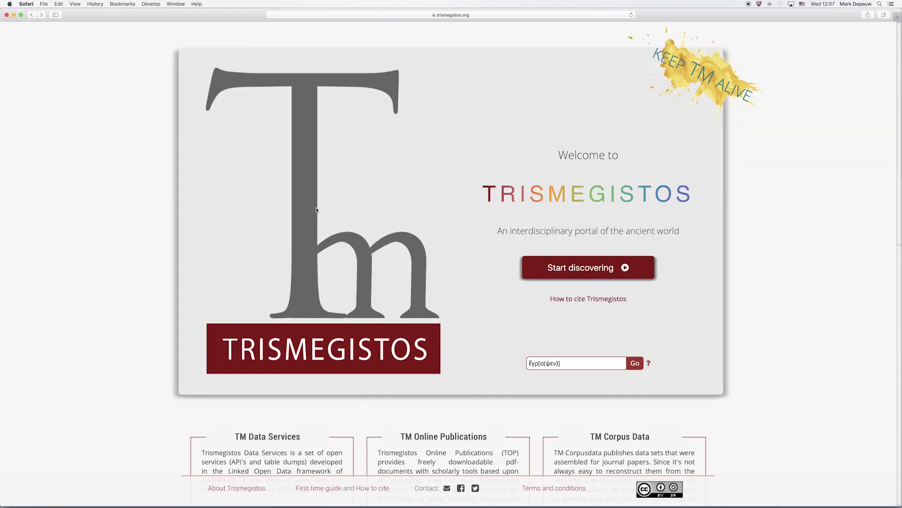
pyautogui.click(559, 362)
pyautogui.write('Wilcken')
pyautogui.press('Return')
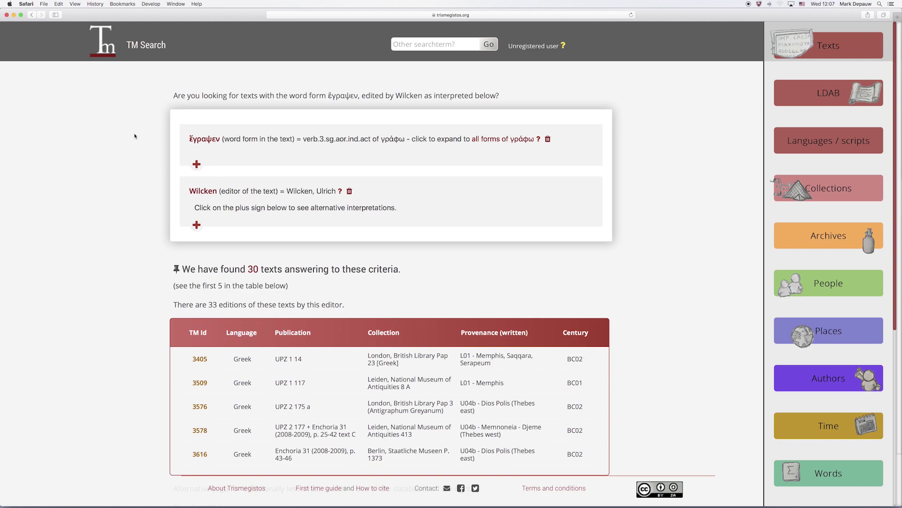
# - Return to the home page query, extend it to "ἔγρ[α(ψεν)] Wilcken Leiden", and run the search
pyautogui.click(32, 15)
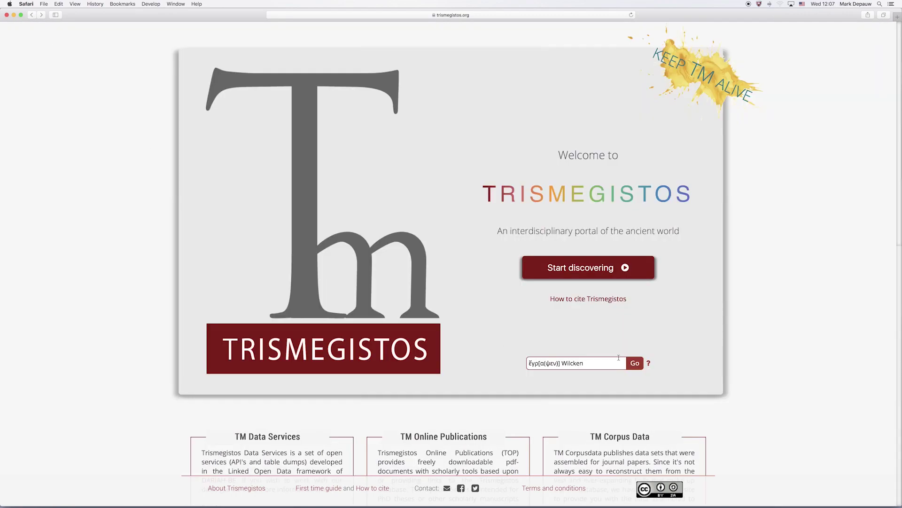
pyautogui.write('Leiden')
pyautogui.press('Return')
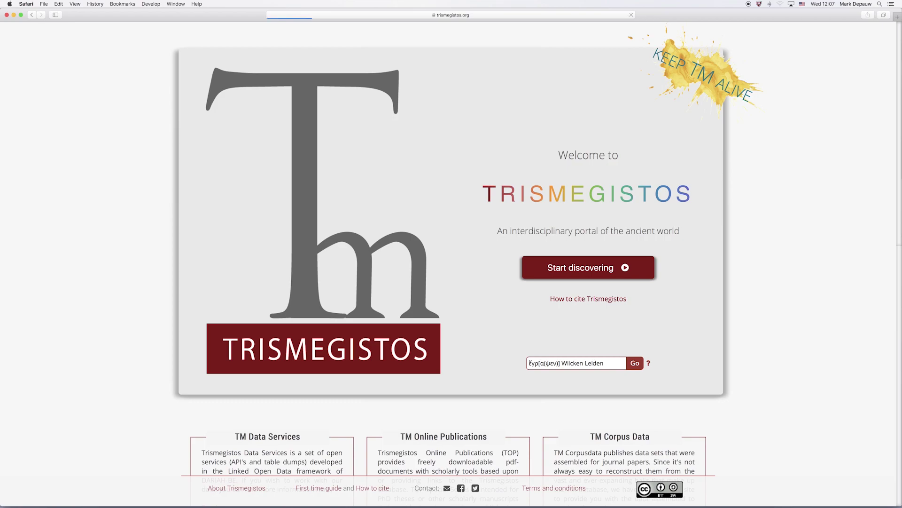